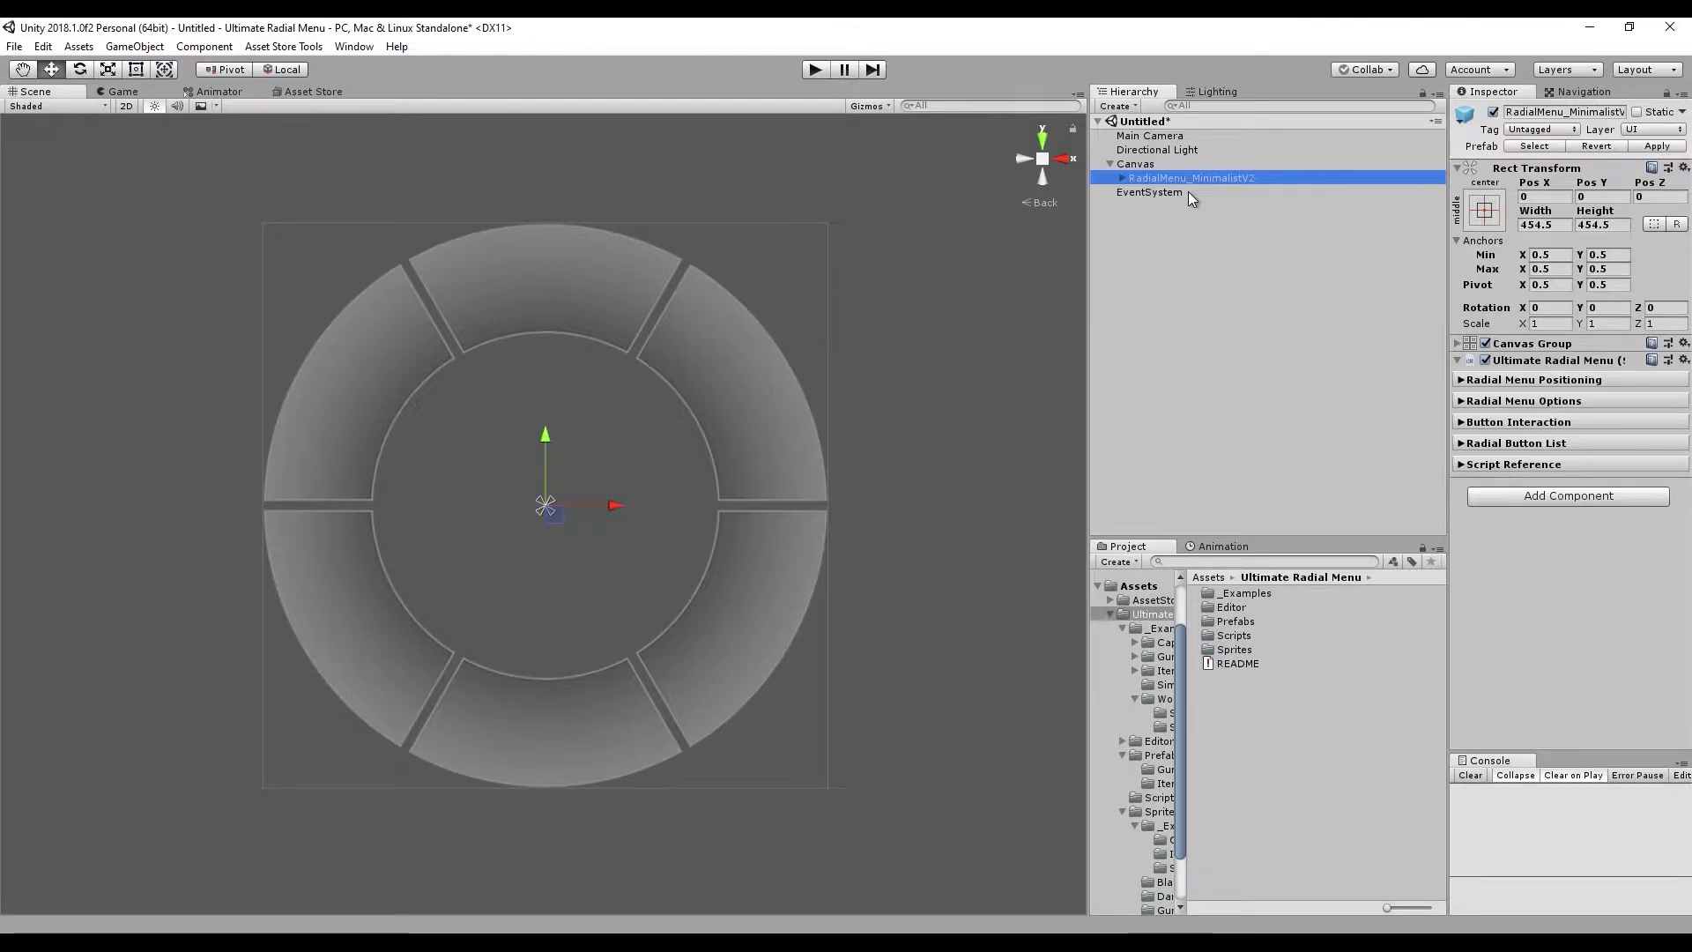
left_click(1188, 191)
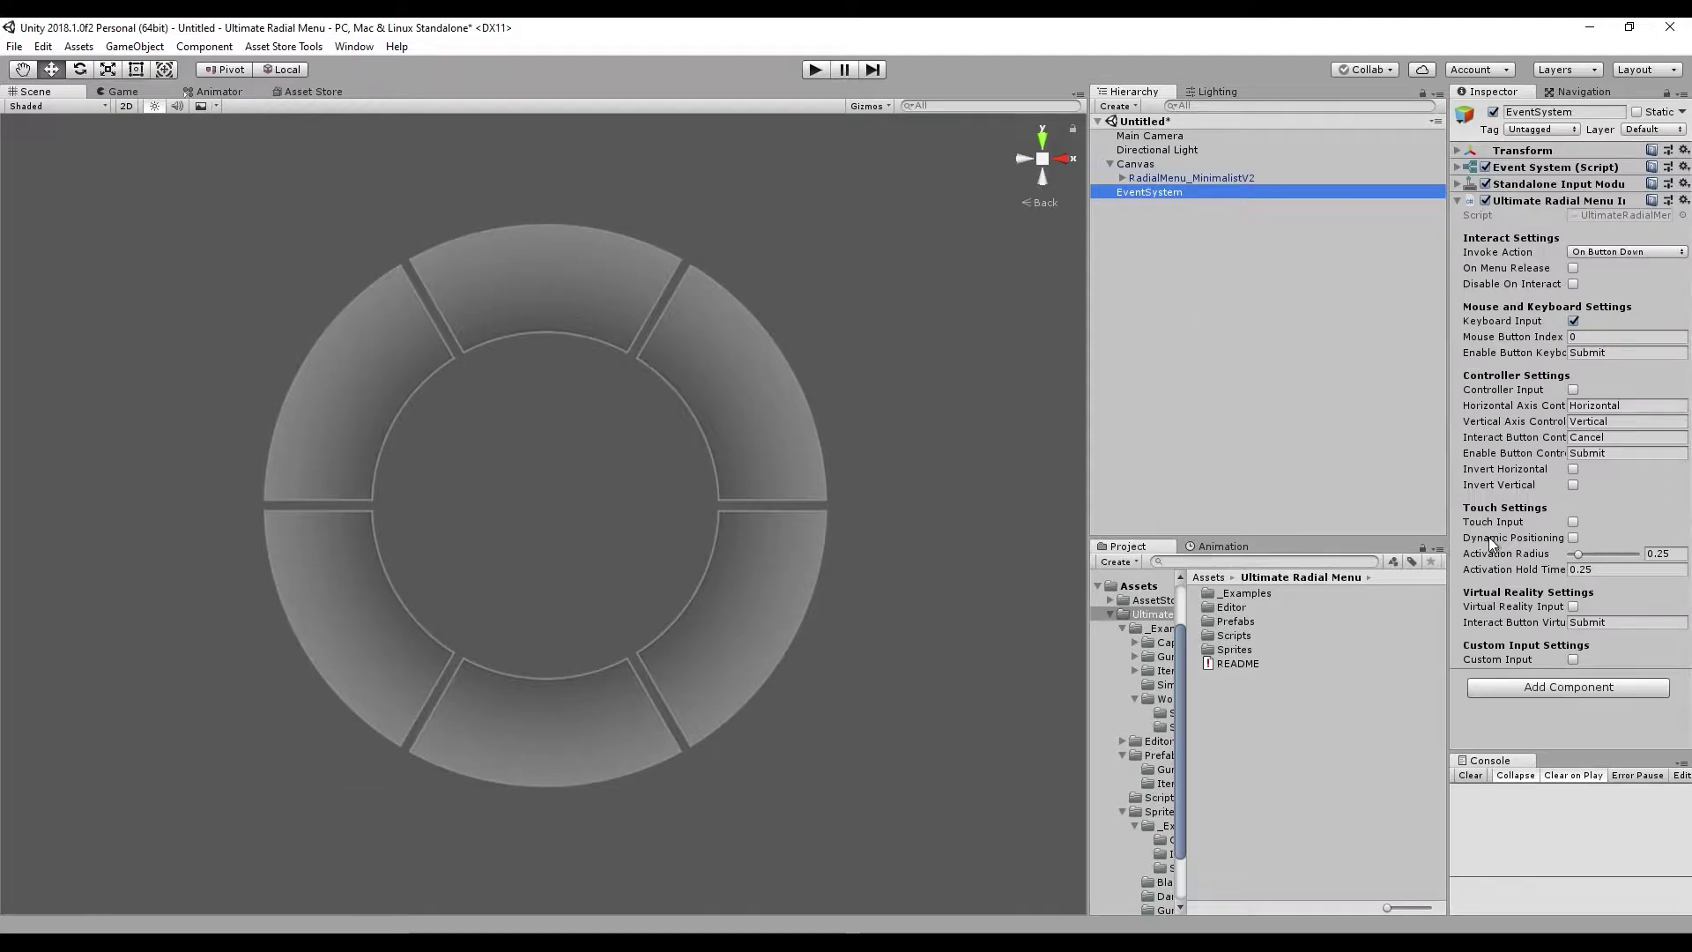
left_click(1514, 255)
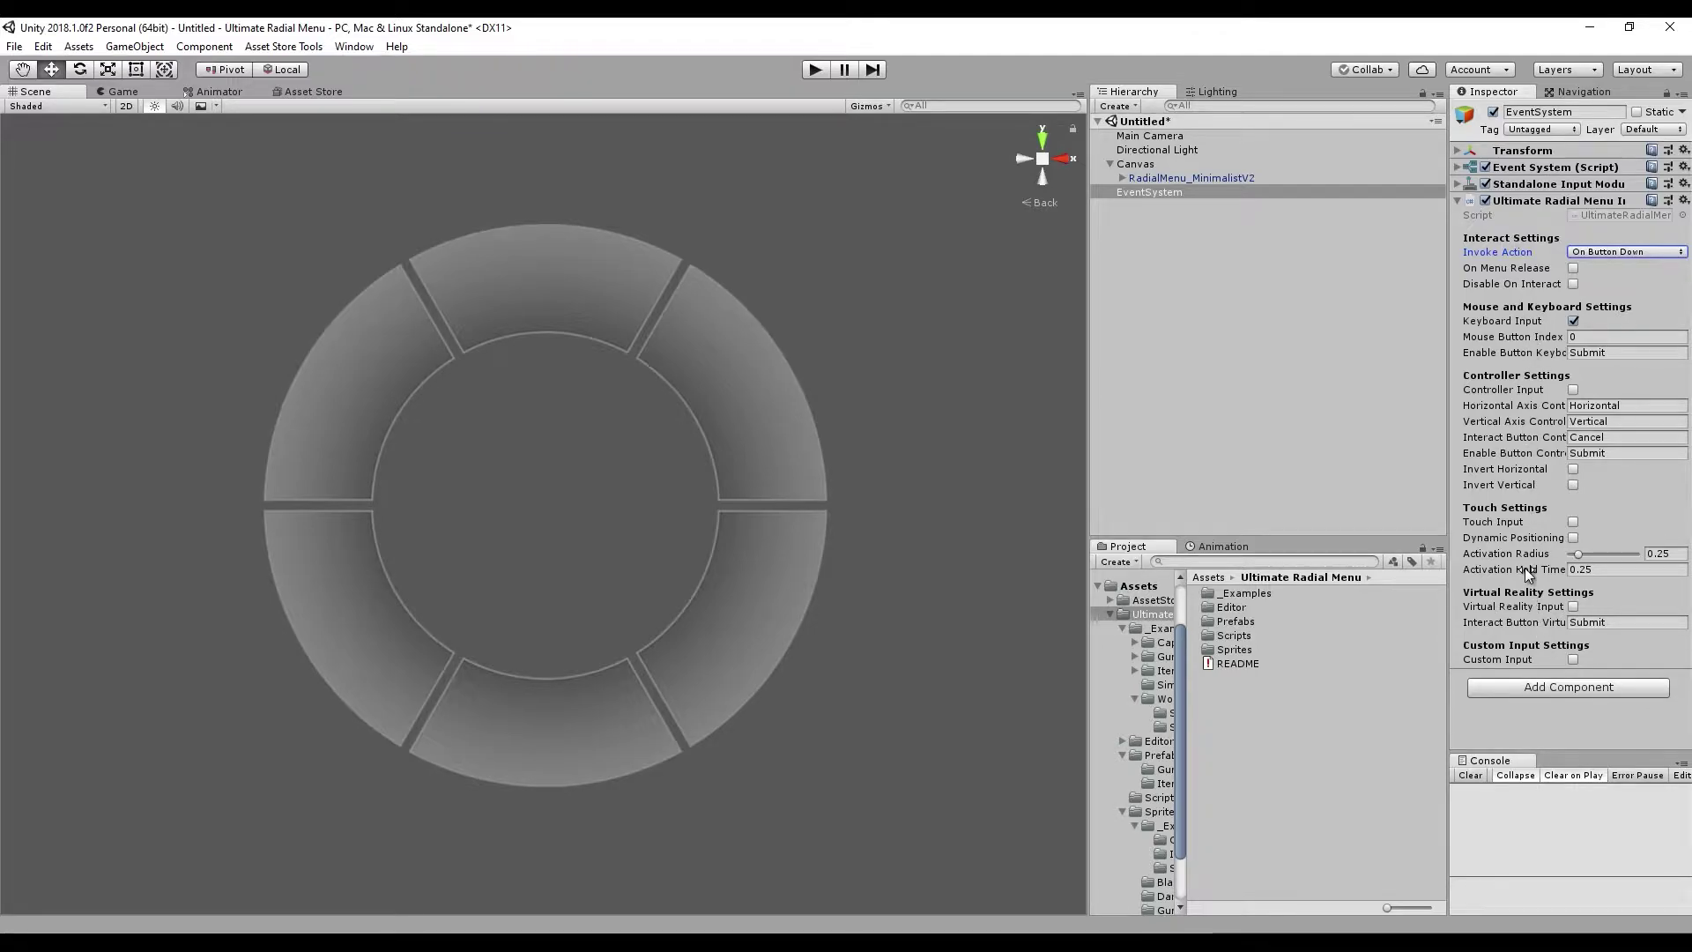
left_click(1532, 328)
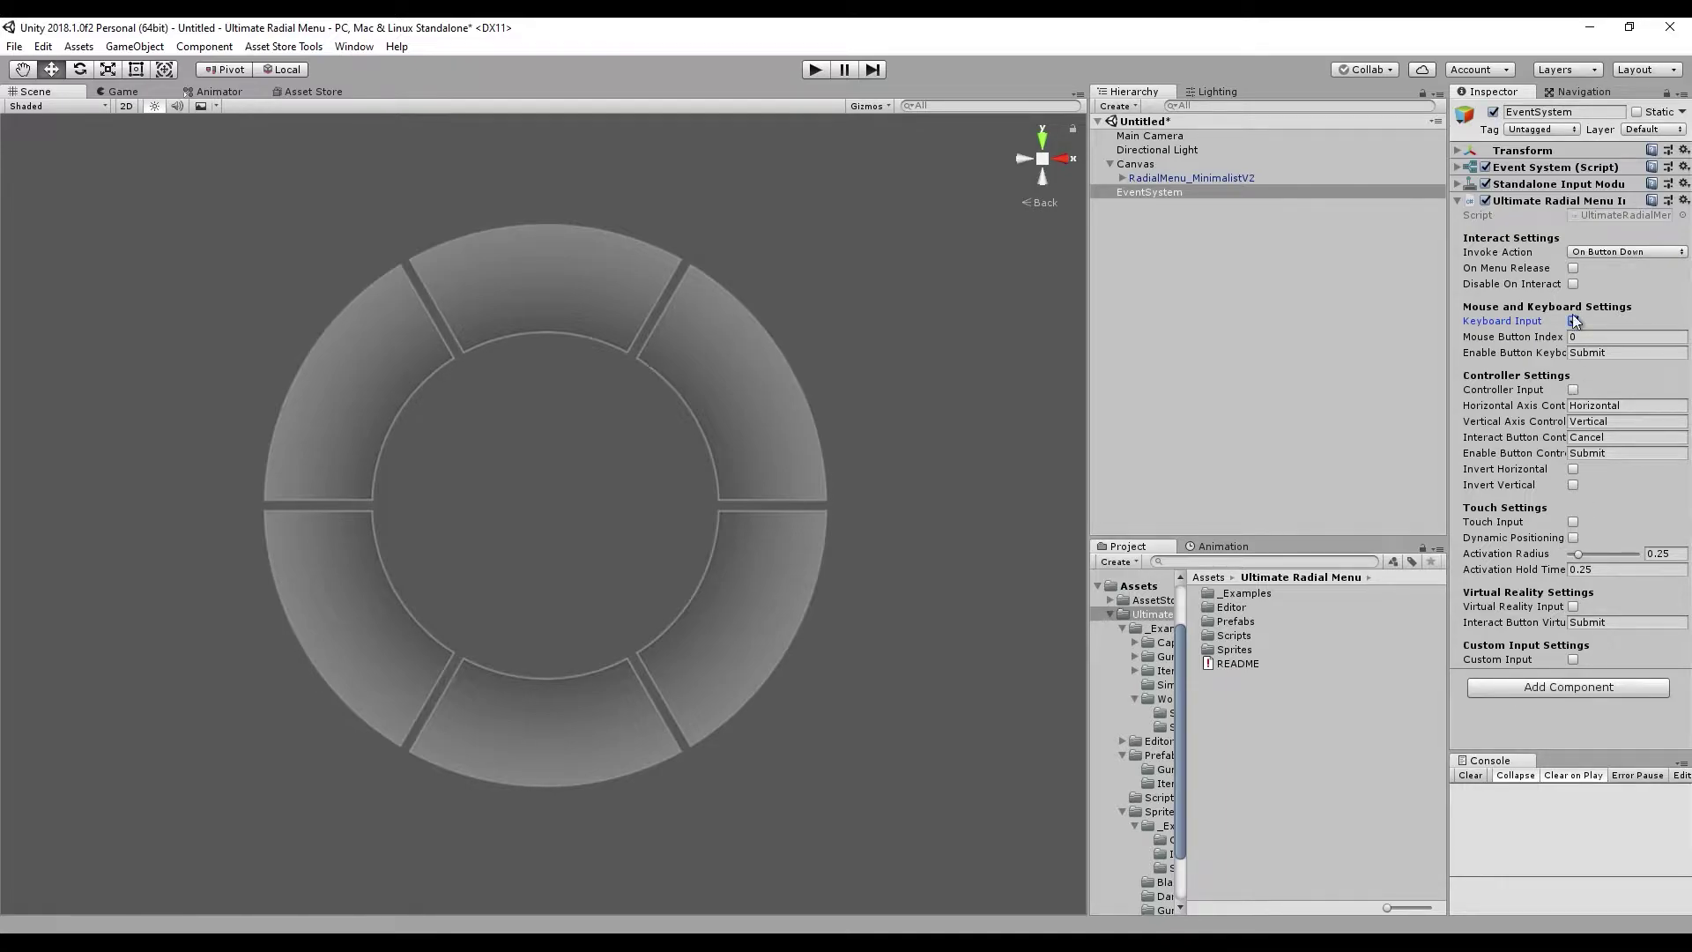
left_click(1527, 254)
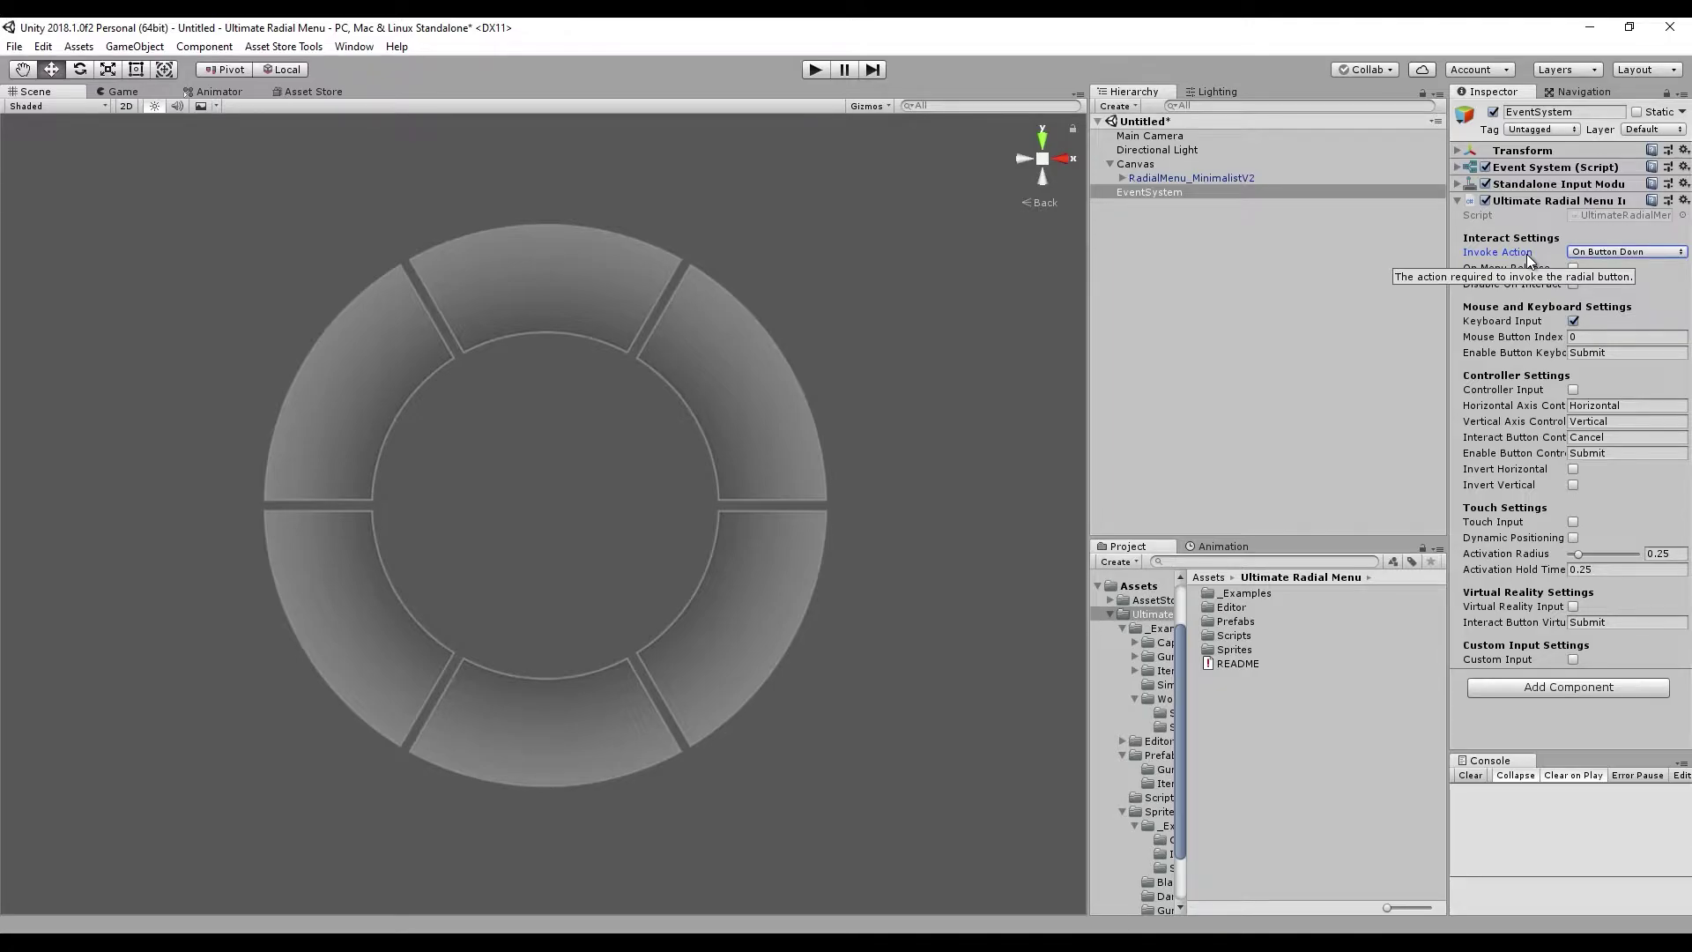
left_click(1604, 251)
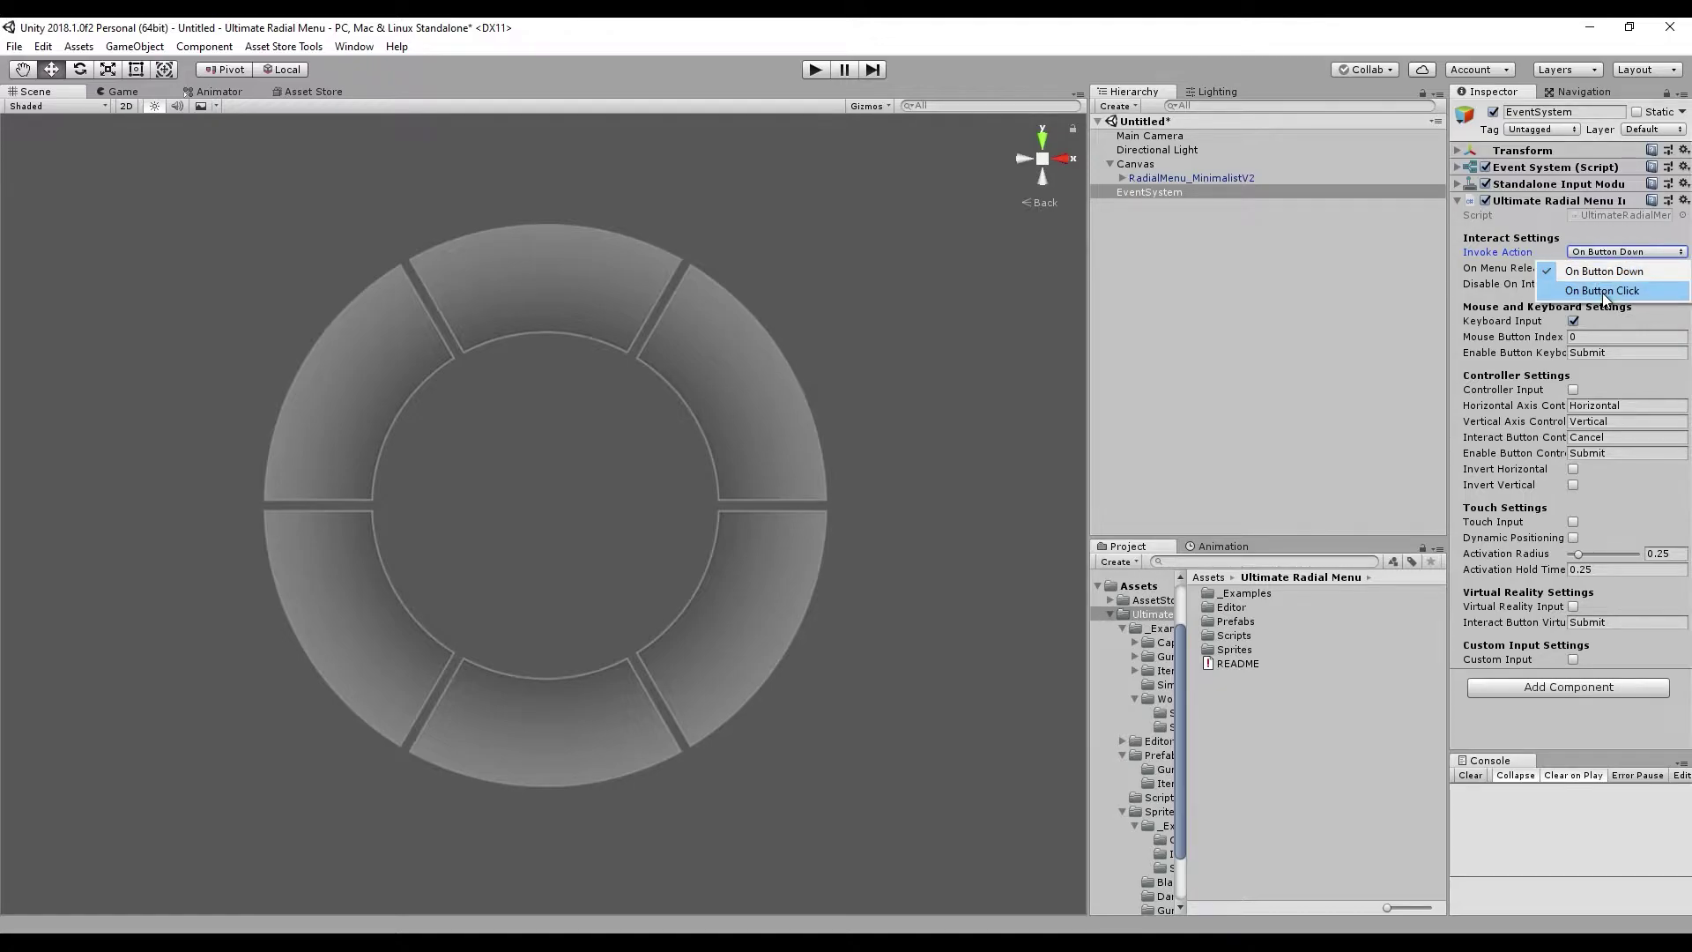
left_click(1500, 311)
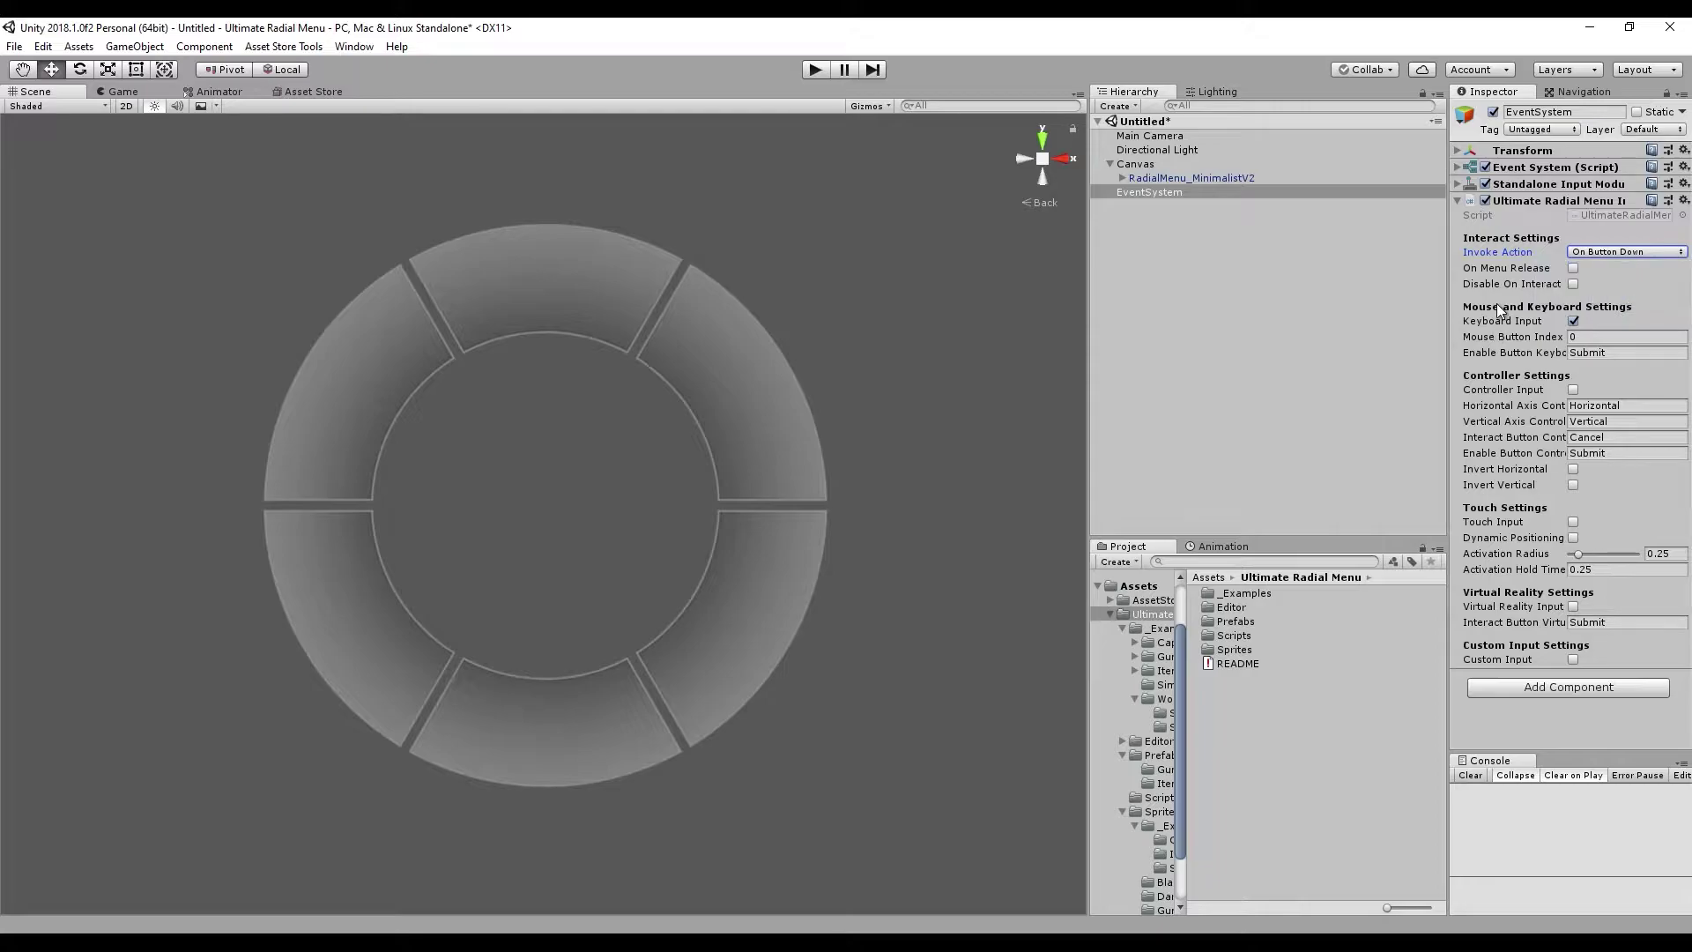
left_click(1534, 270)
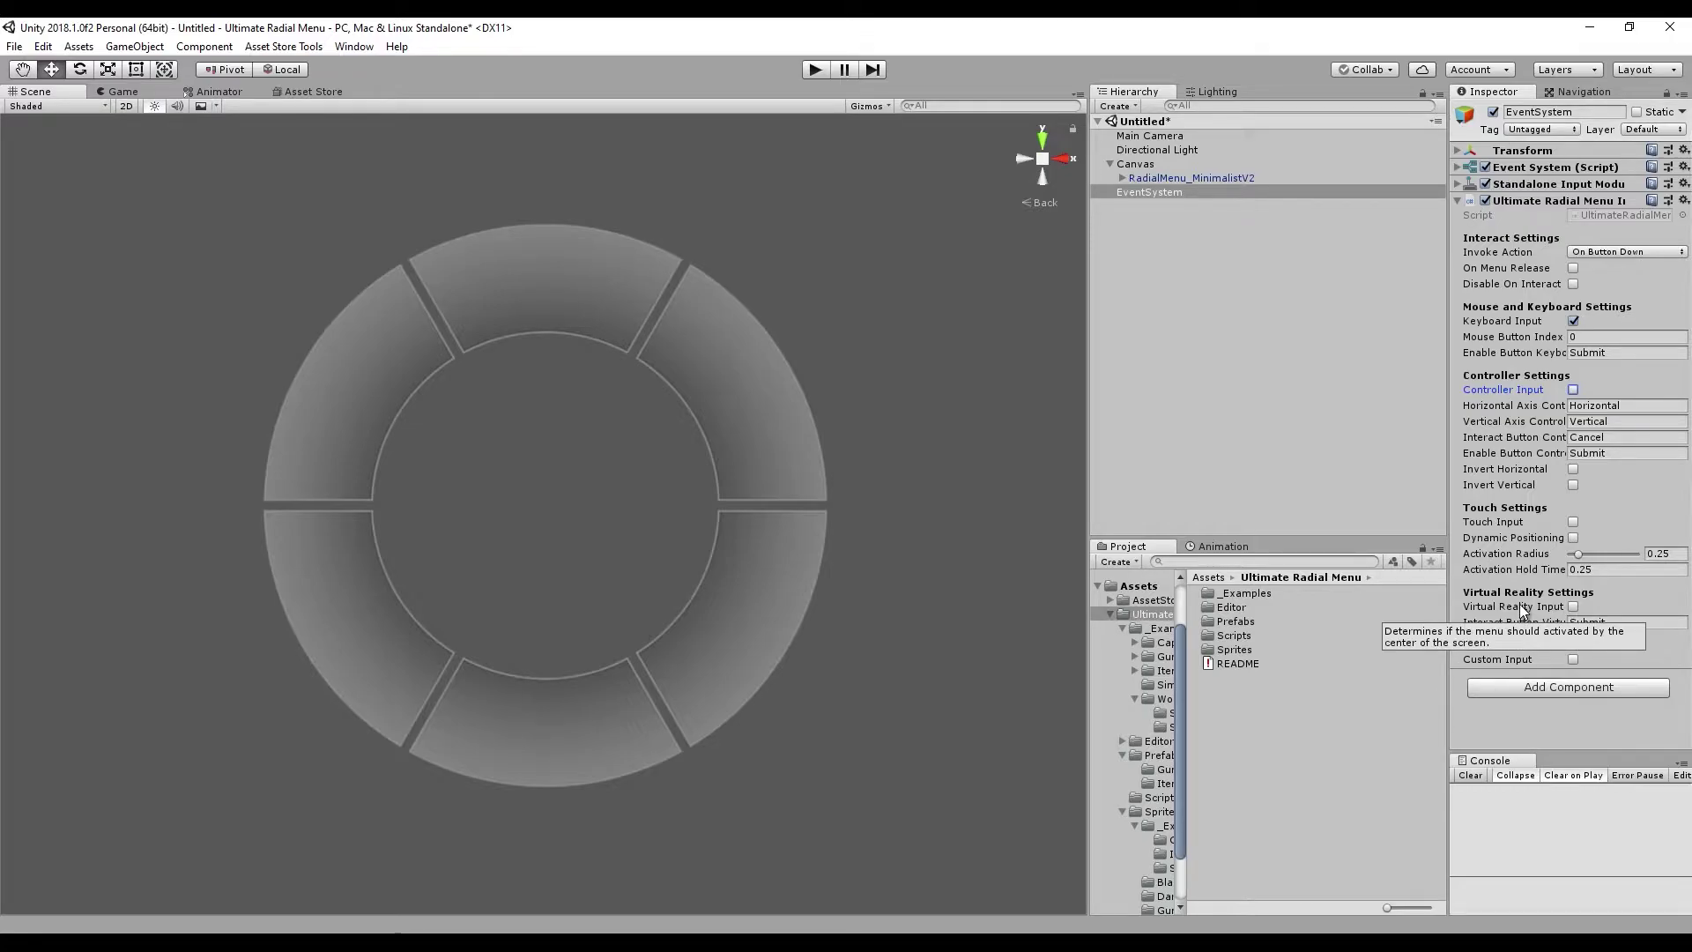
Step: Tick Controller Input and Touch Input for the radial menu, then focus the keyboard enable-button field
left_click(1574, 389)
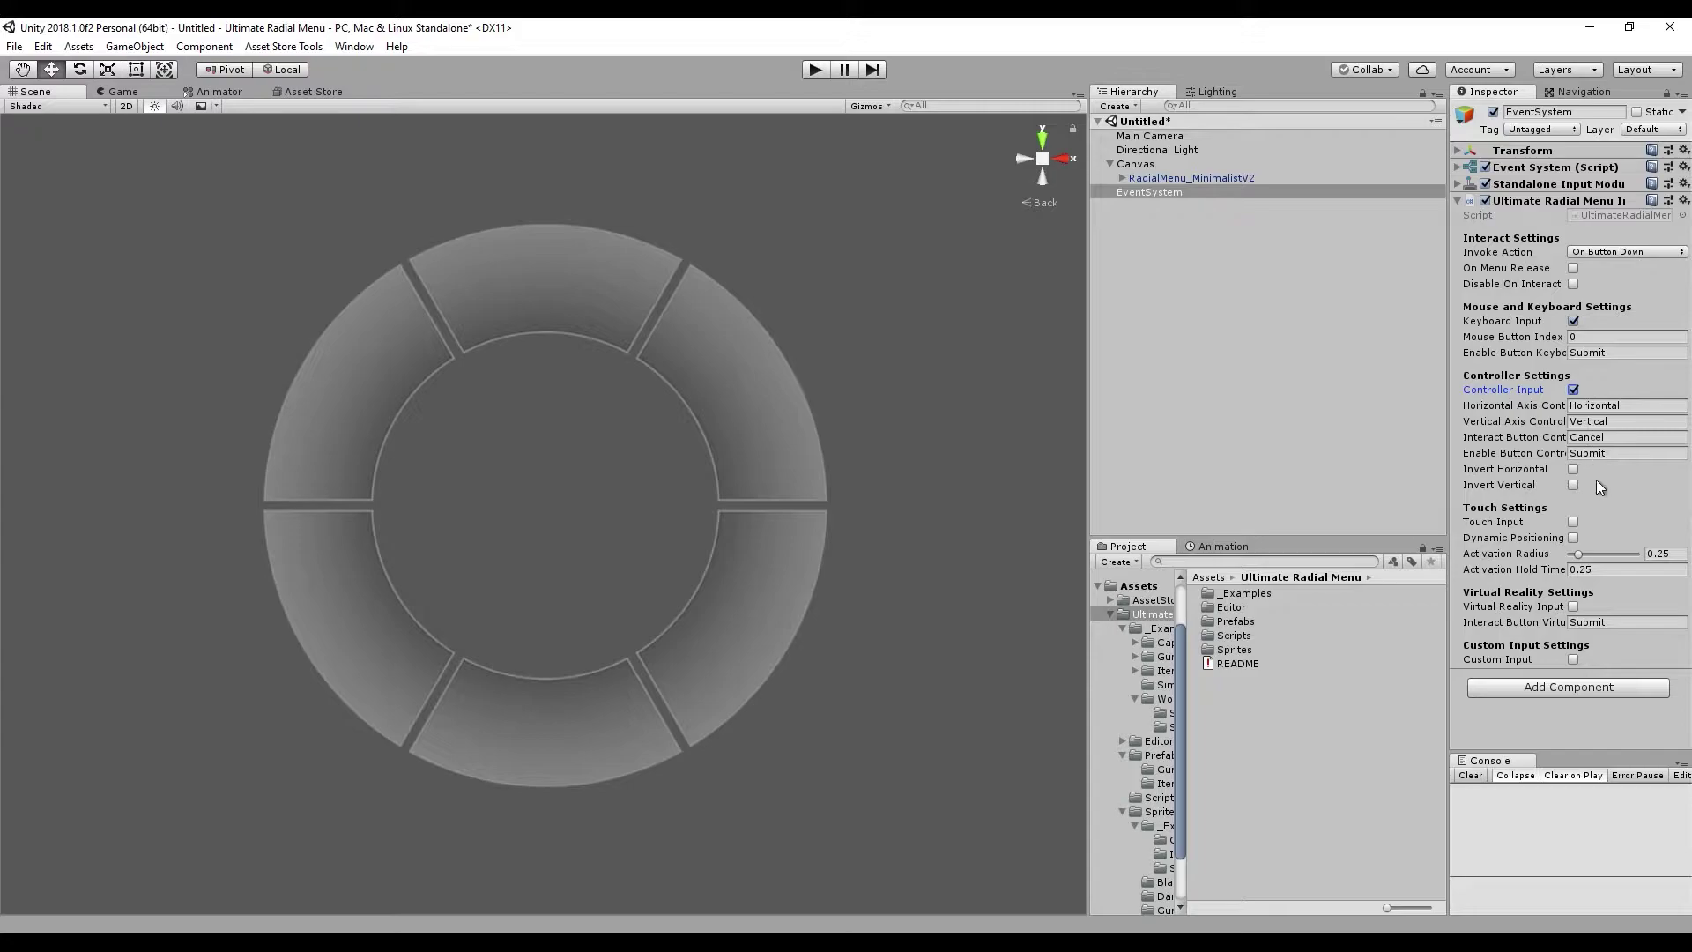
left_click(1574, 520)
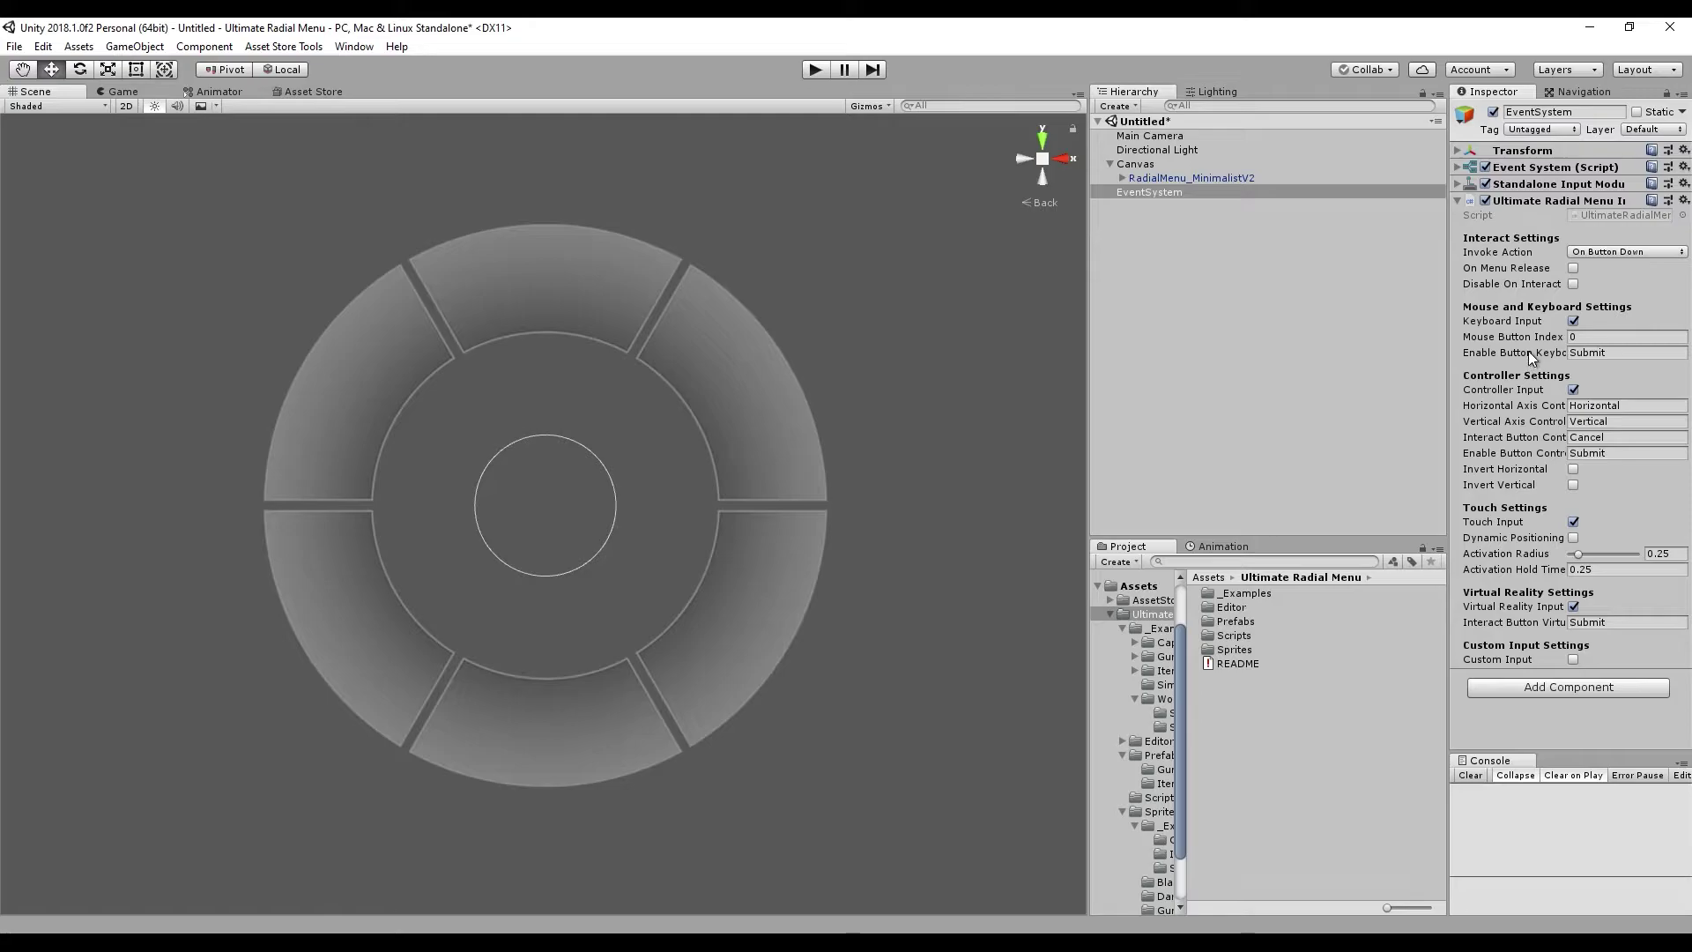
left_click(1573, 353)
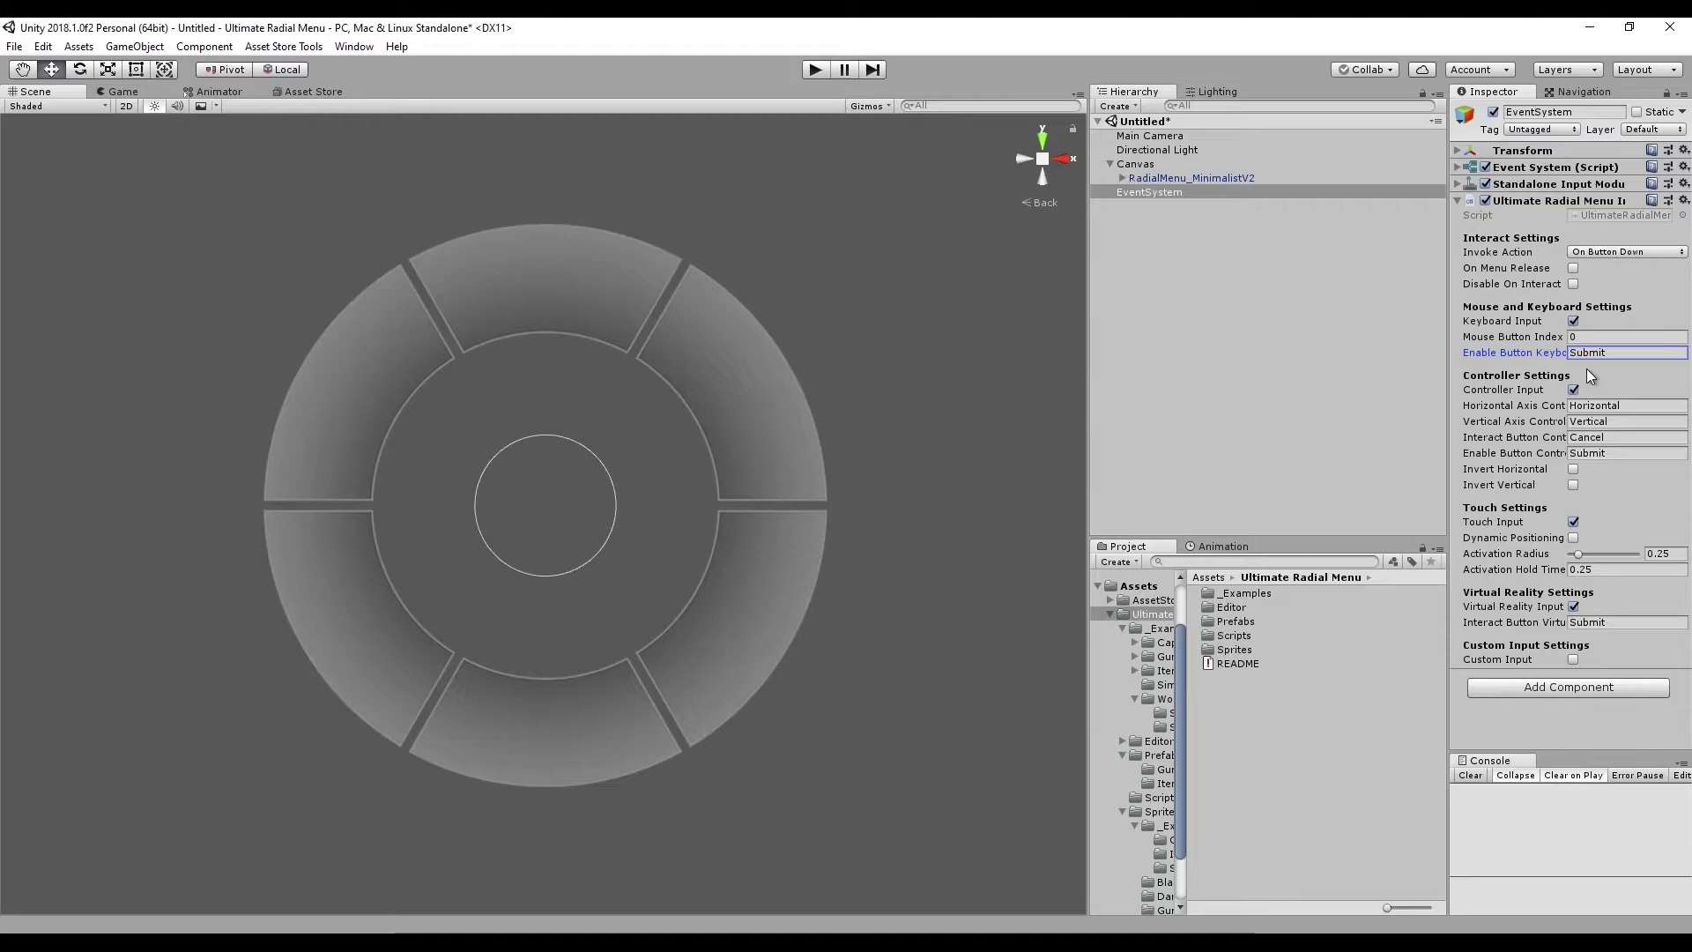
Step: Delete the Submit input name from the Enable Button Keyboard field, leaving it empty
key("ctrl+a")
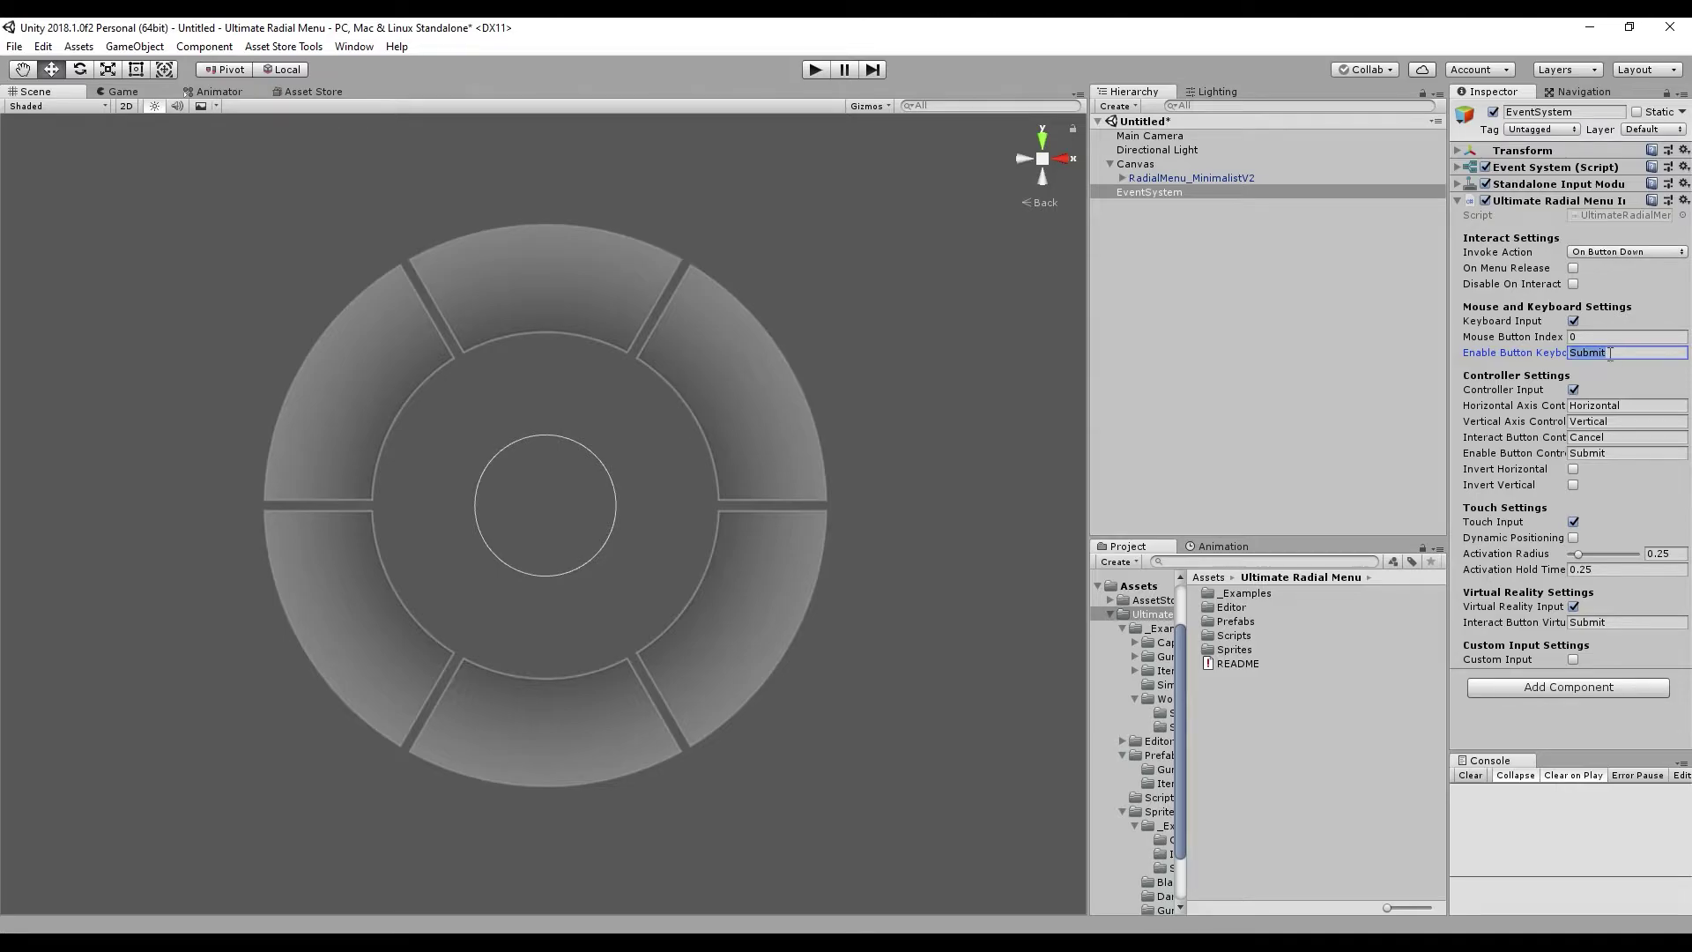
key("BackSpace")
key("Tab")
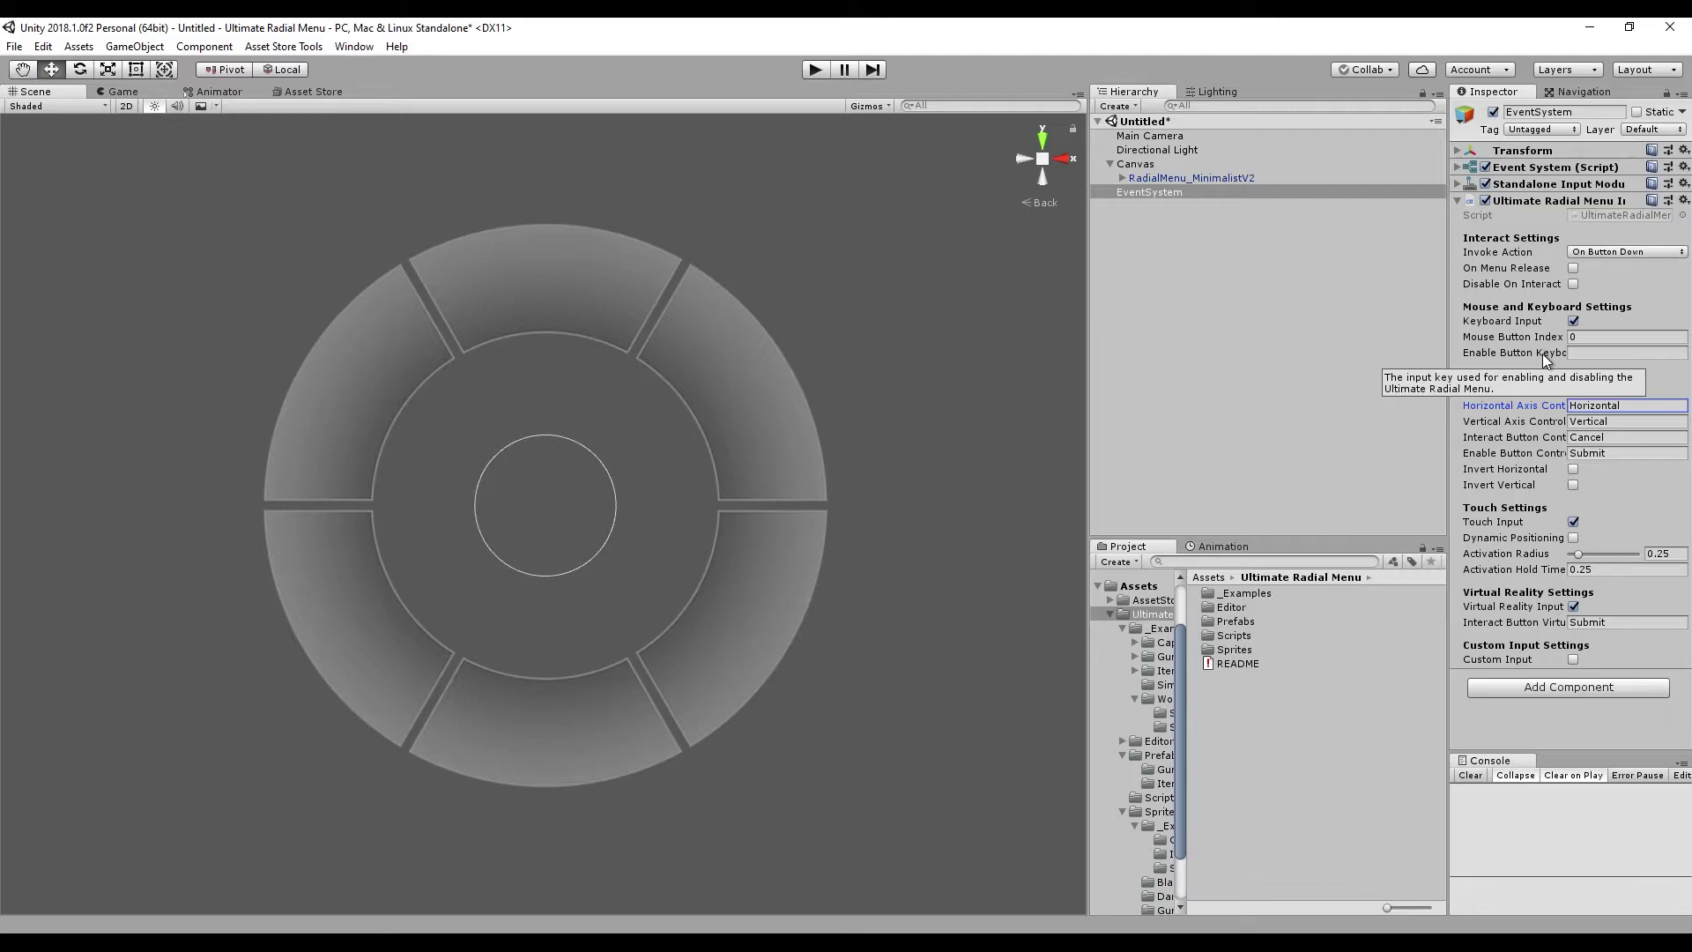
Step: Go through the controller enable-button name (Submit) and activation hold time fields without changing them
left_click(1517, 456)
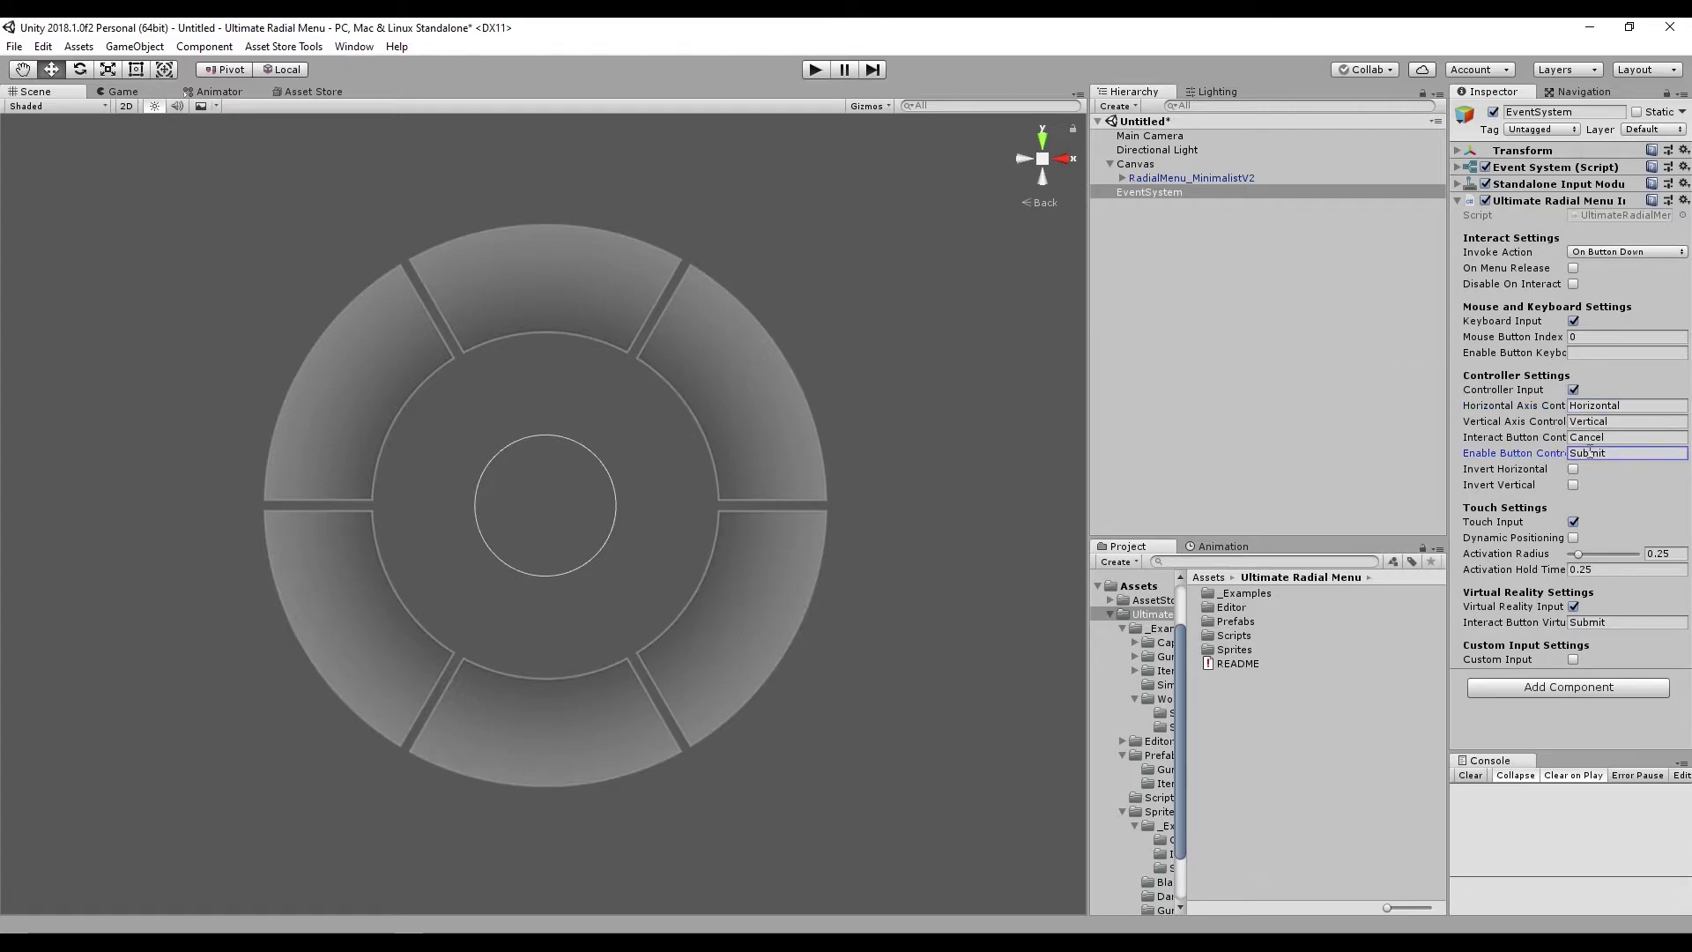
key("Return")
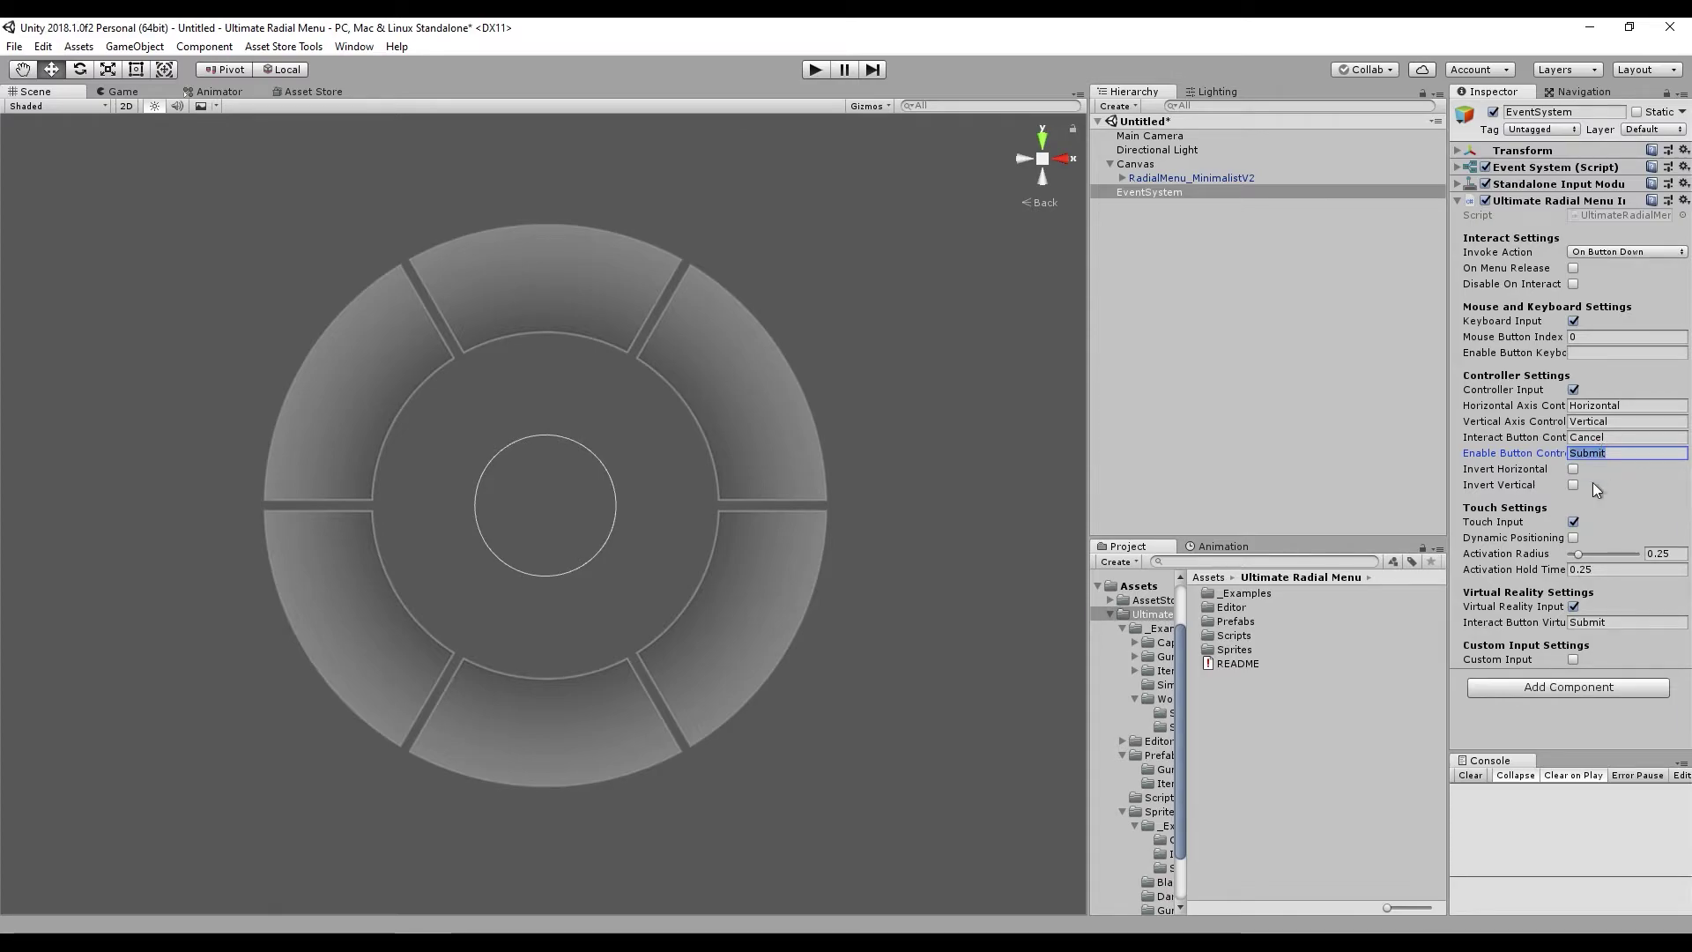
left_click(1516, 575)
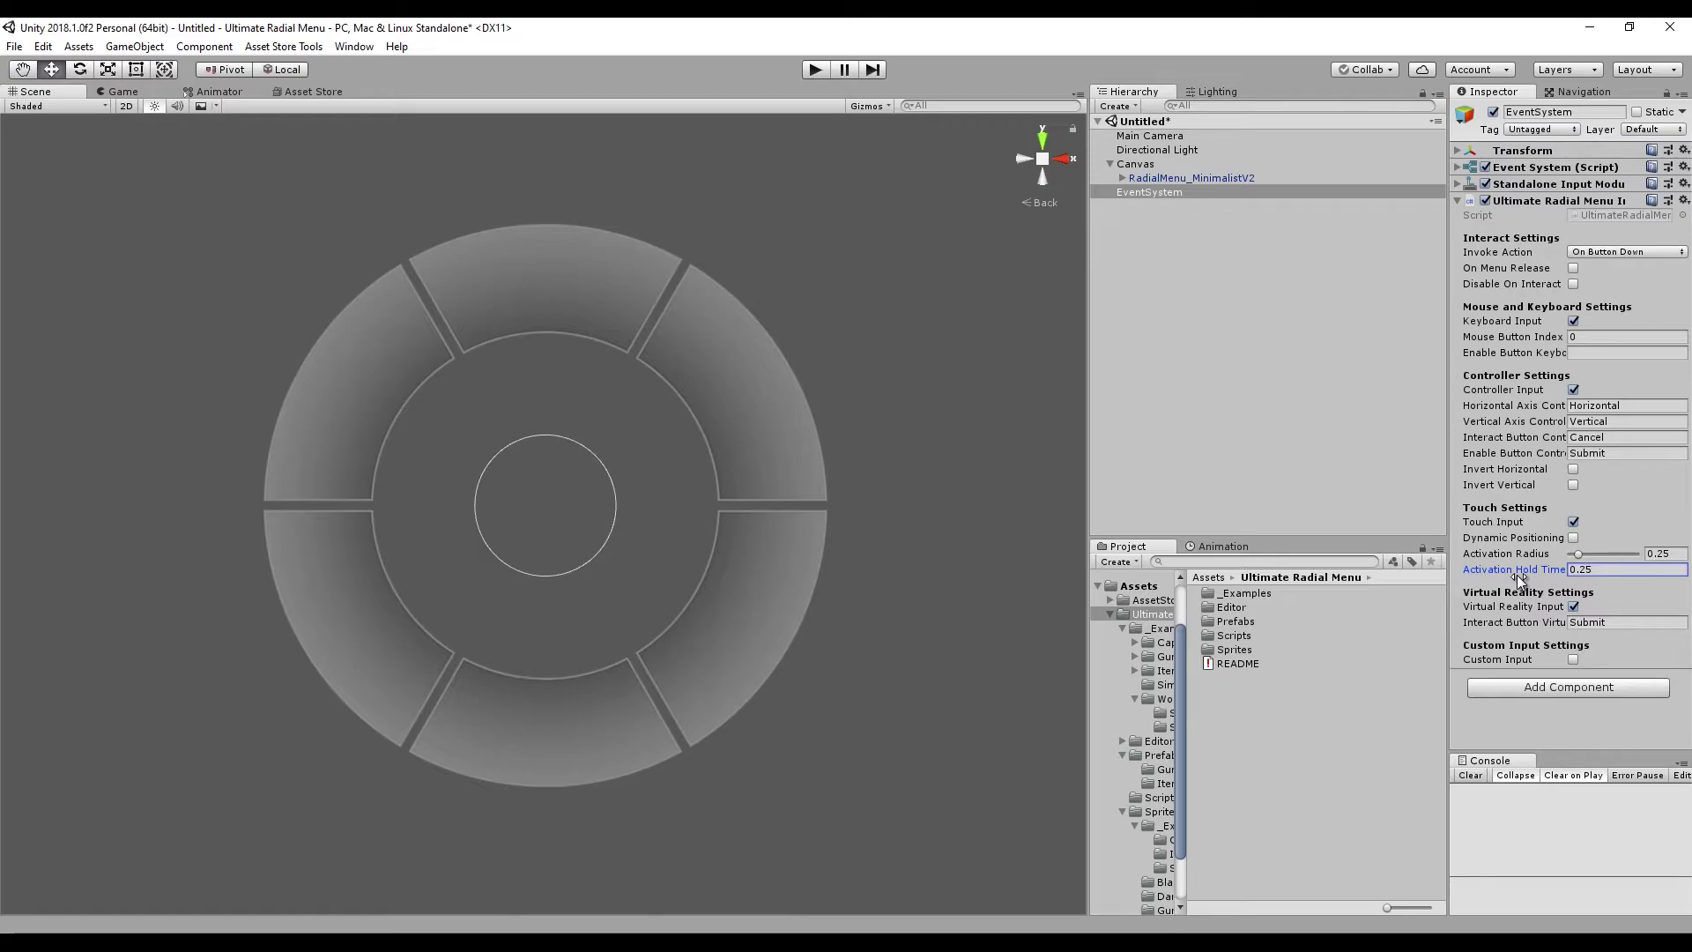
left_click(1544, 723)
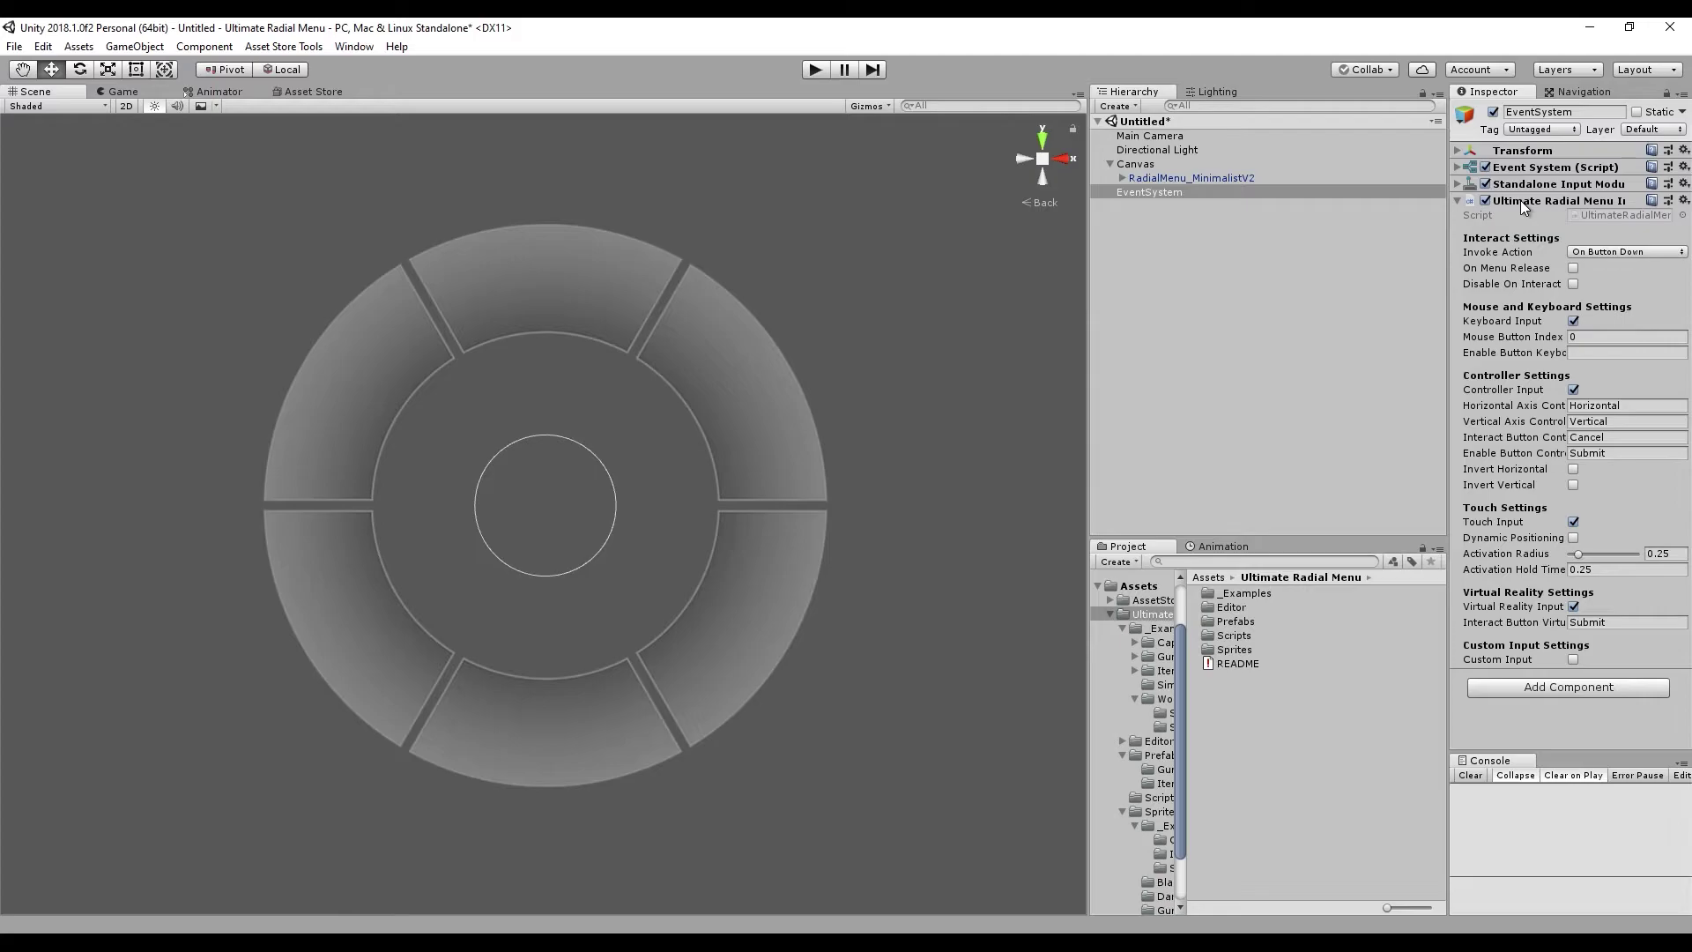
Step: Add a C# script named NewInputManager to the top-level Assets folder and open it
left_click(1209, 577)
right_click(1253, 754)
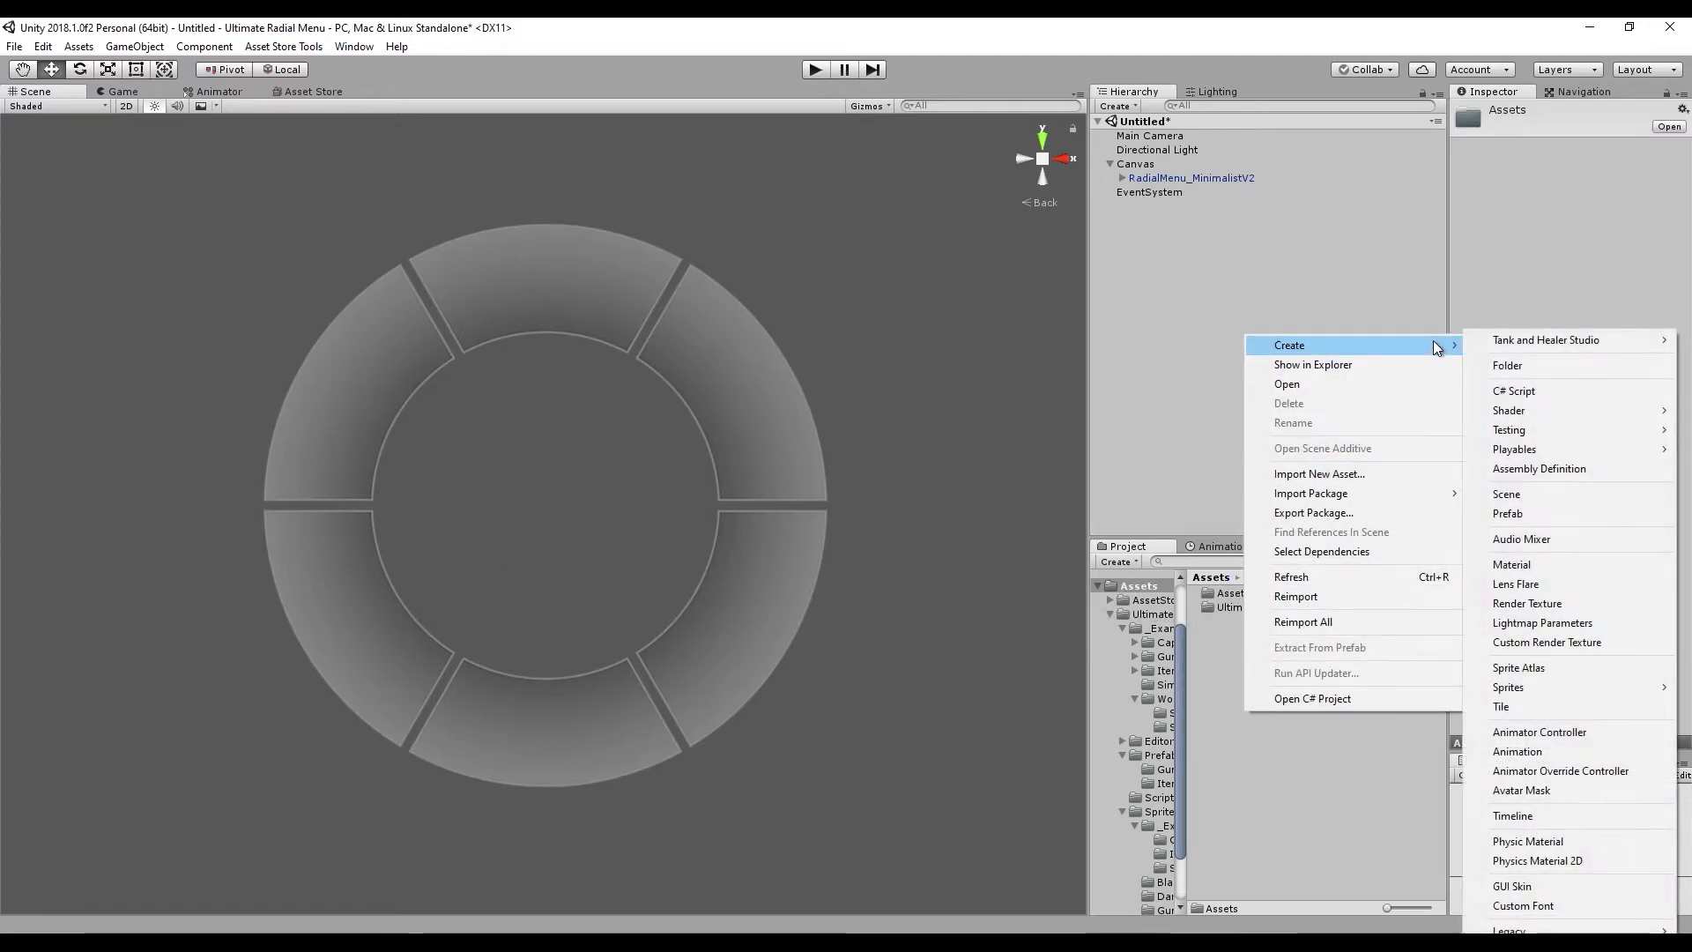
left_click(1547, 391)
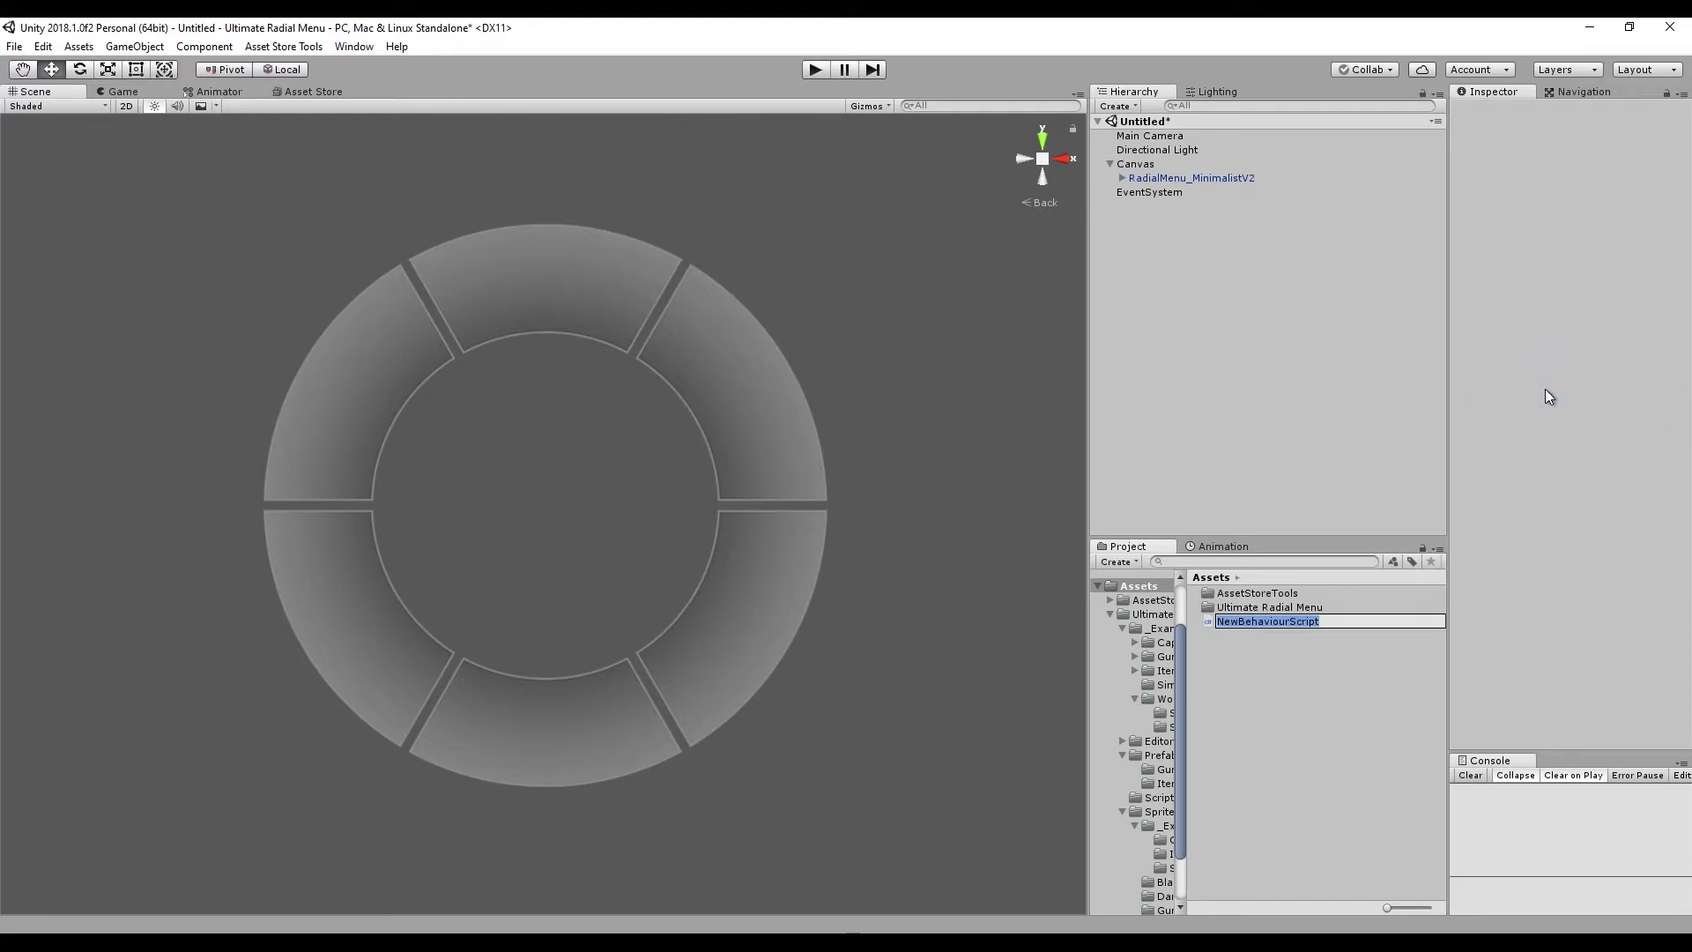
type("NewInp")
type("utMana")
type("ger")
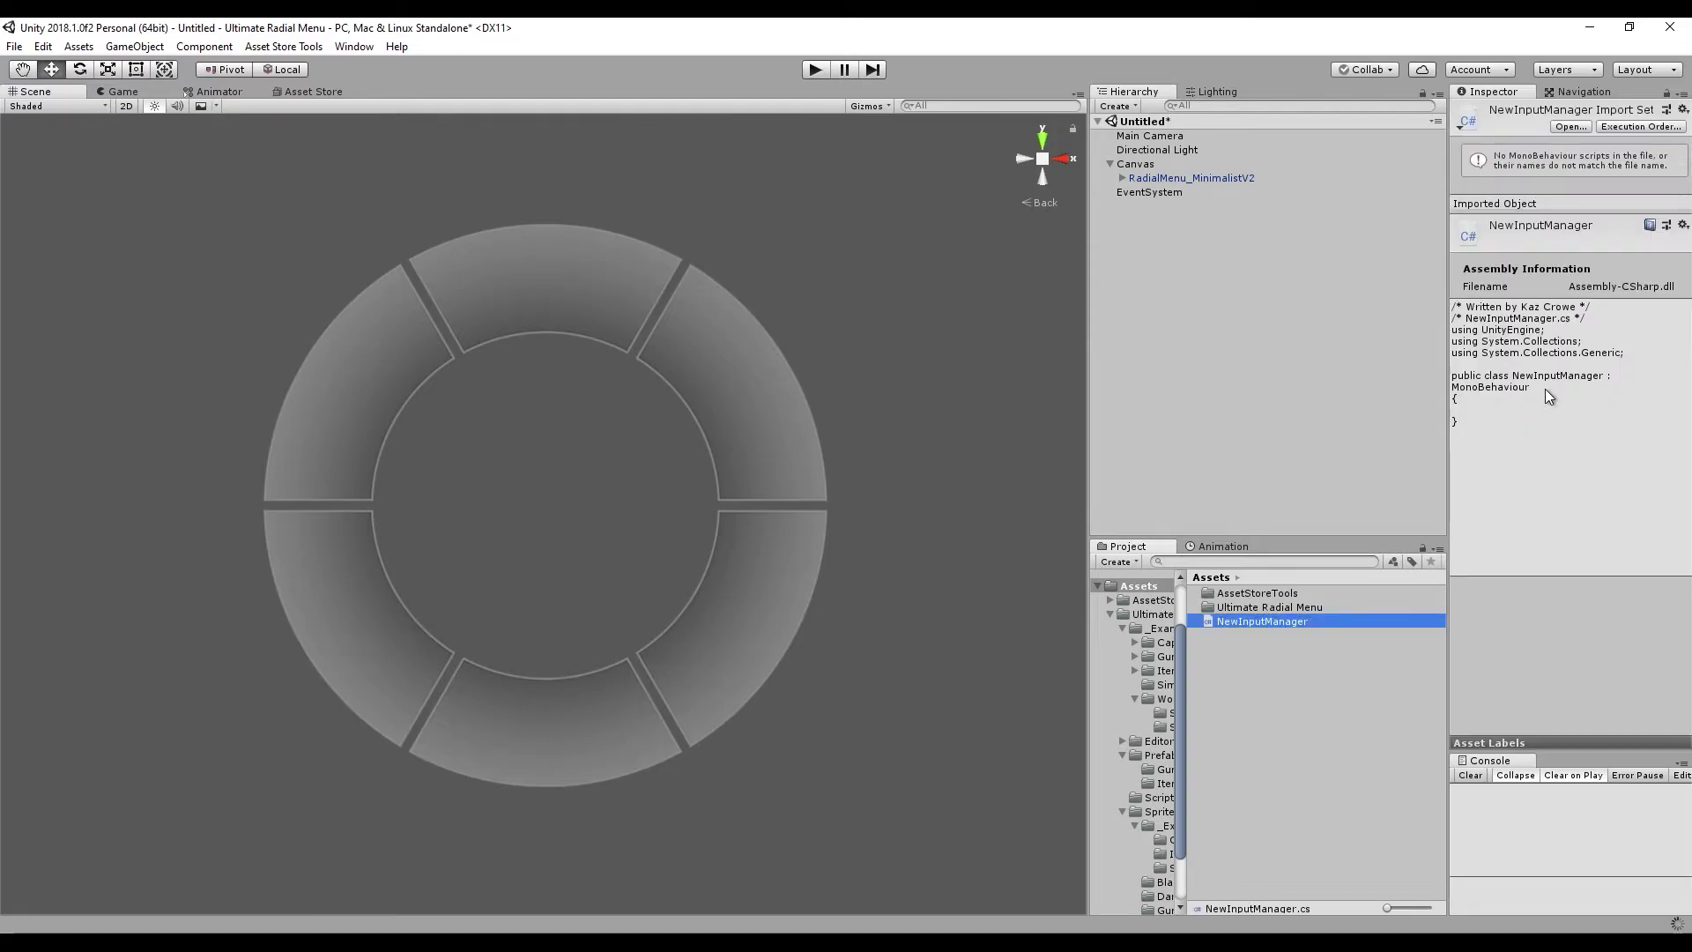
key("Return")
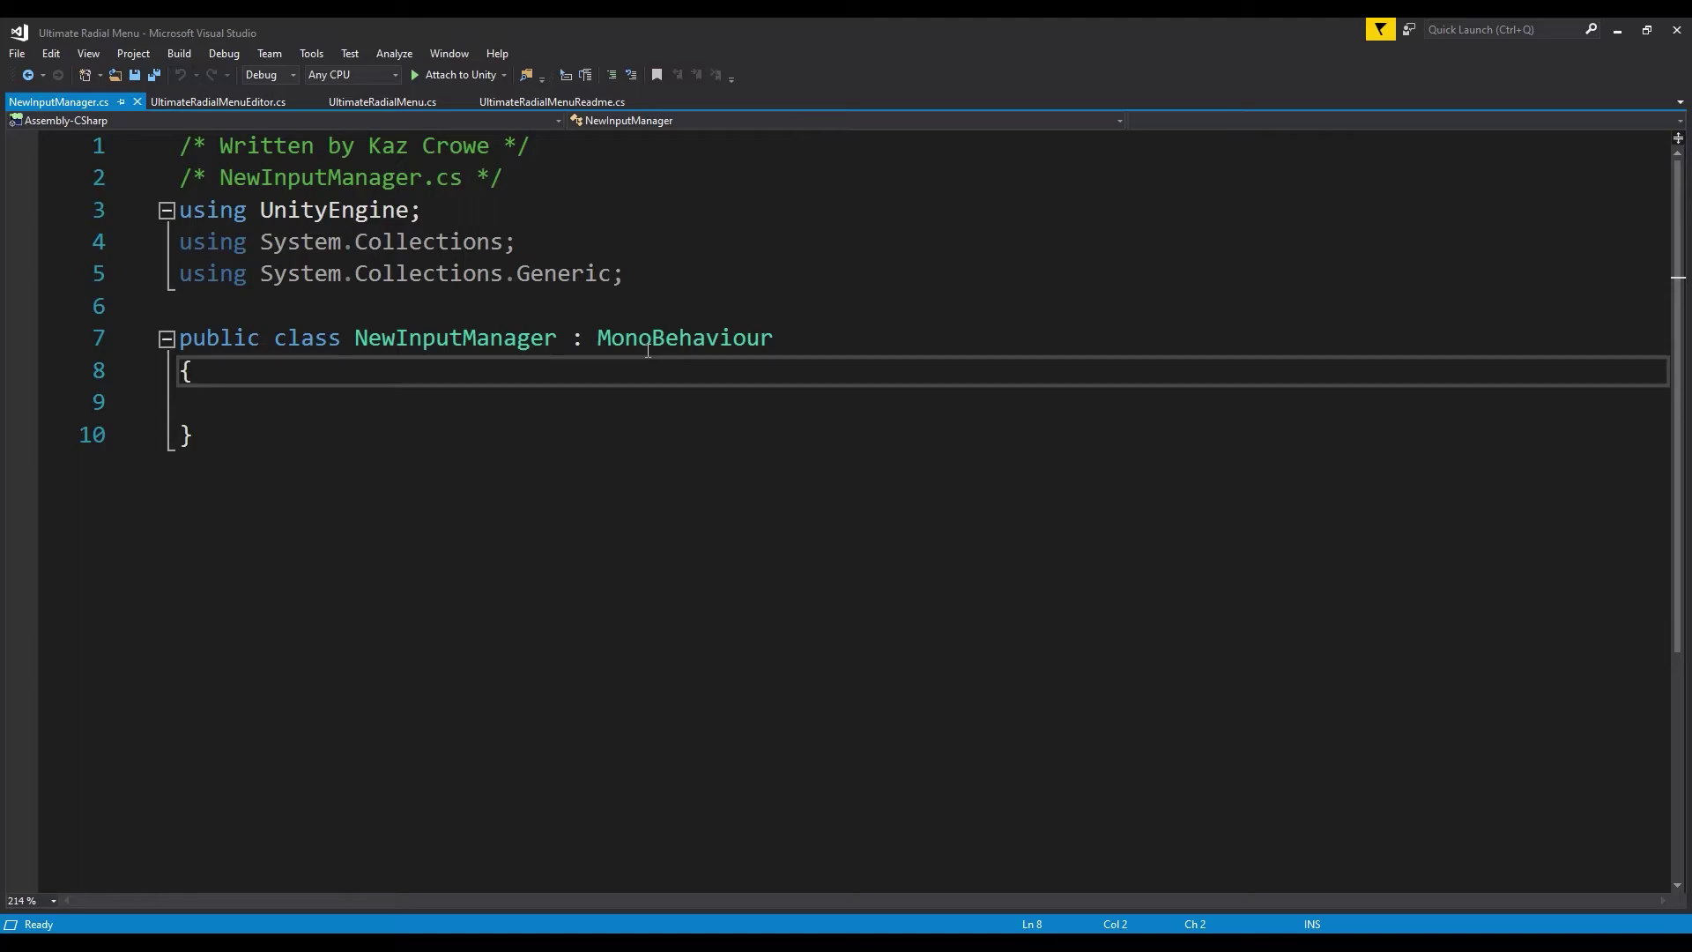
Step: Replace the MonoBehaviour base class with UltimateRadialMenuInputManager and save the script
double_click(647, 346)
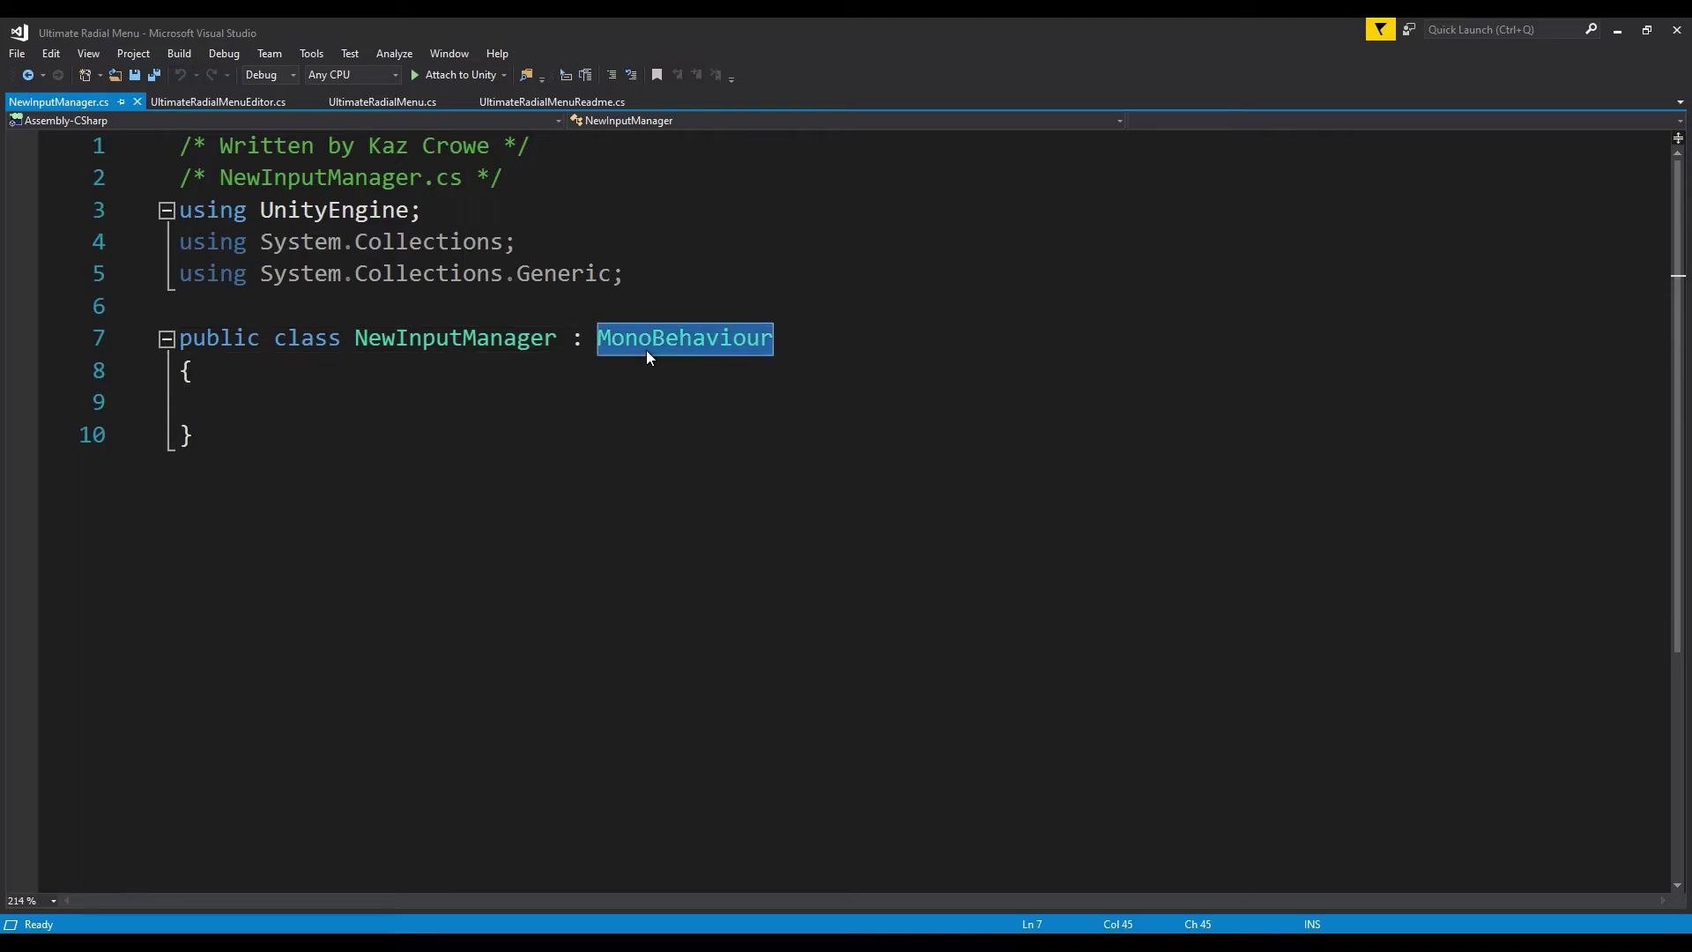
type("Ultiamte")
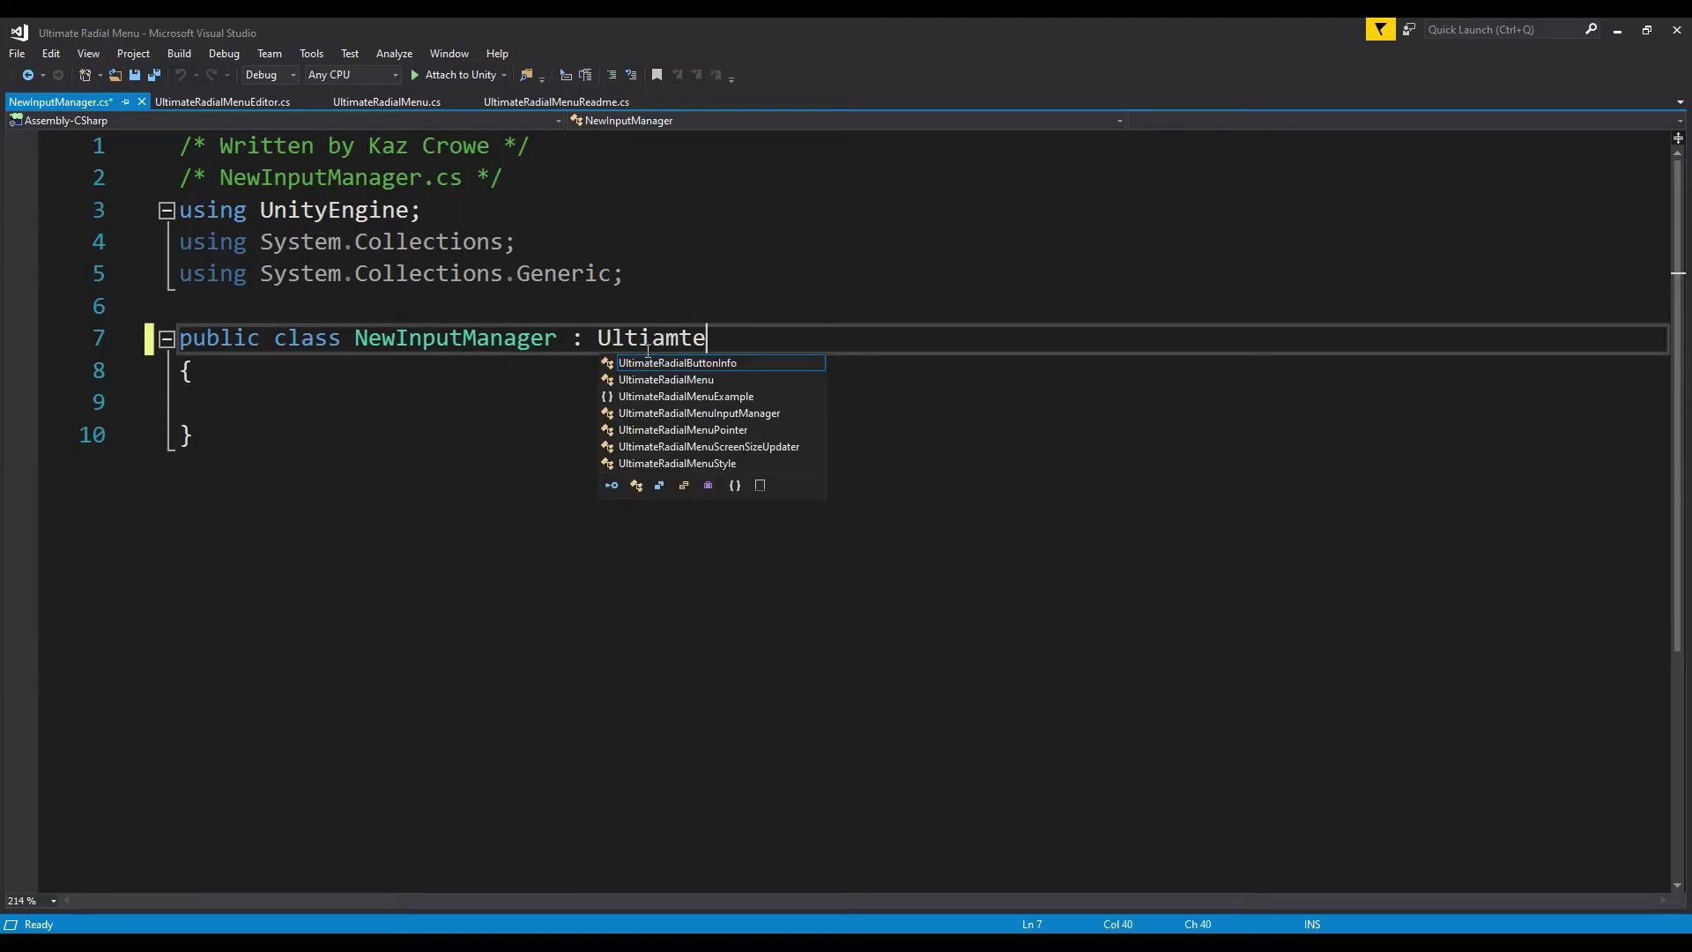
key("BackSpace")
key("BackSpace")
key("BackSpace")
key("BackSpace")
type("mate")
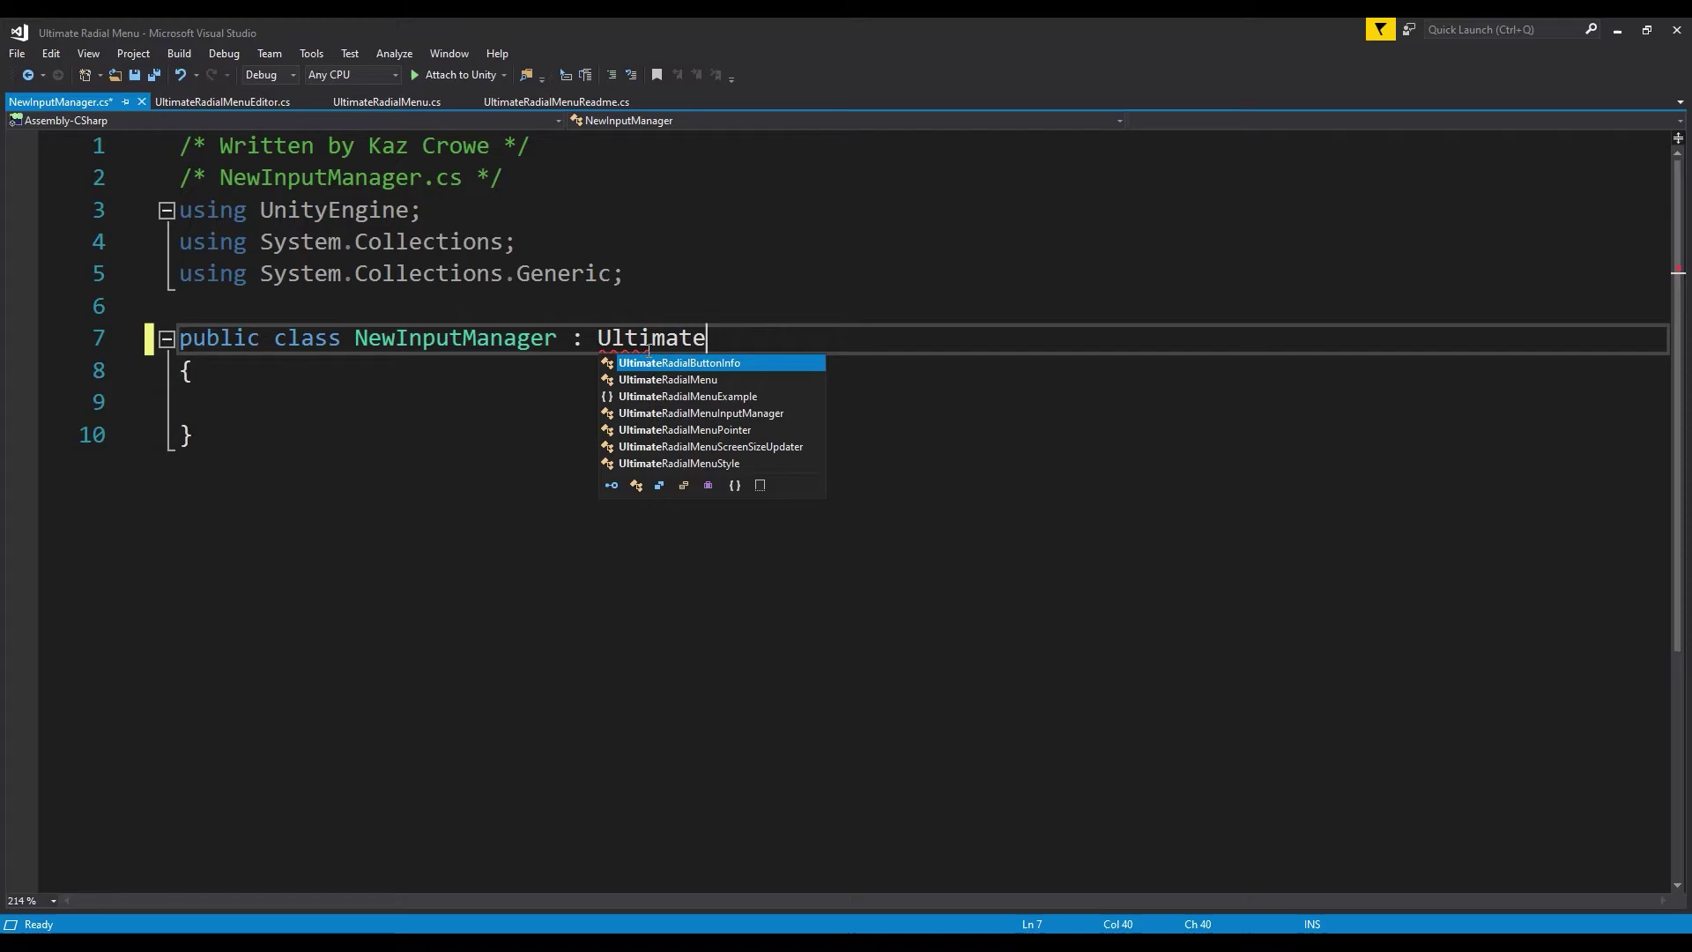
key("Down")
key("Down")
key("Down")
key("Return")
key("ctrl+s")
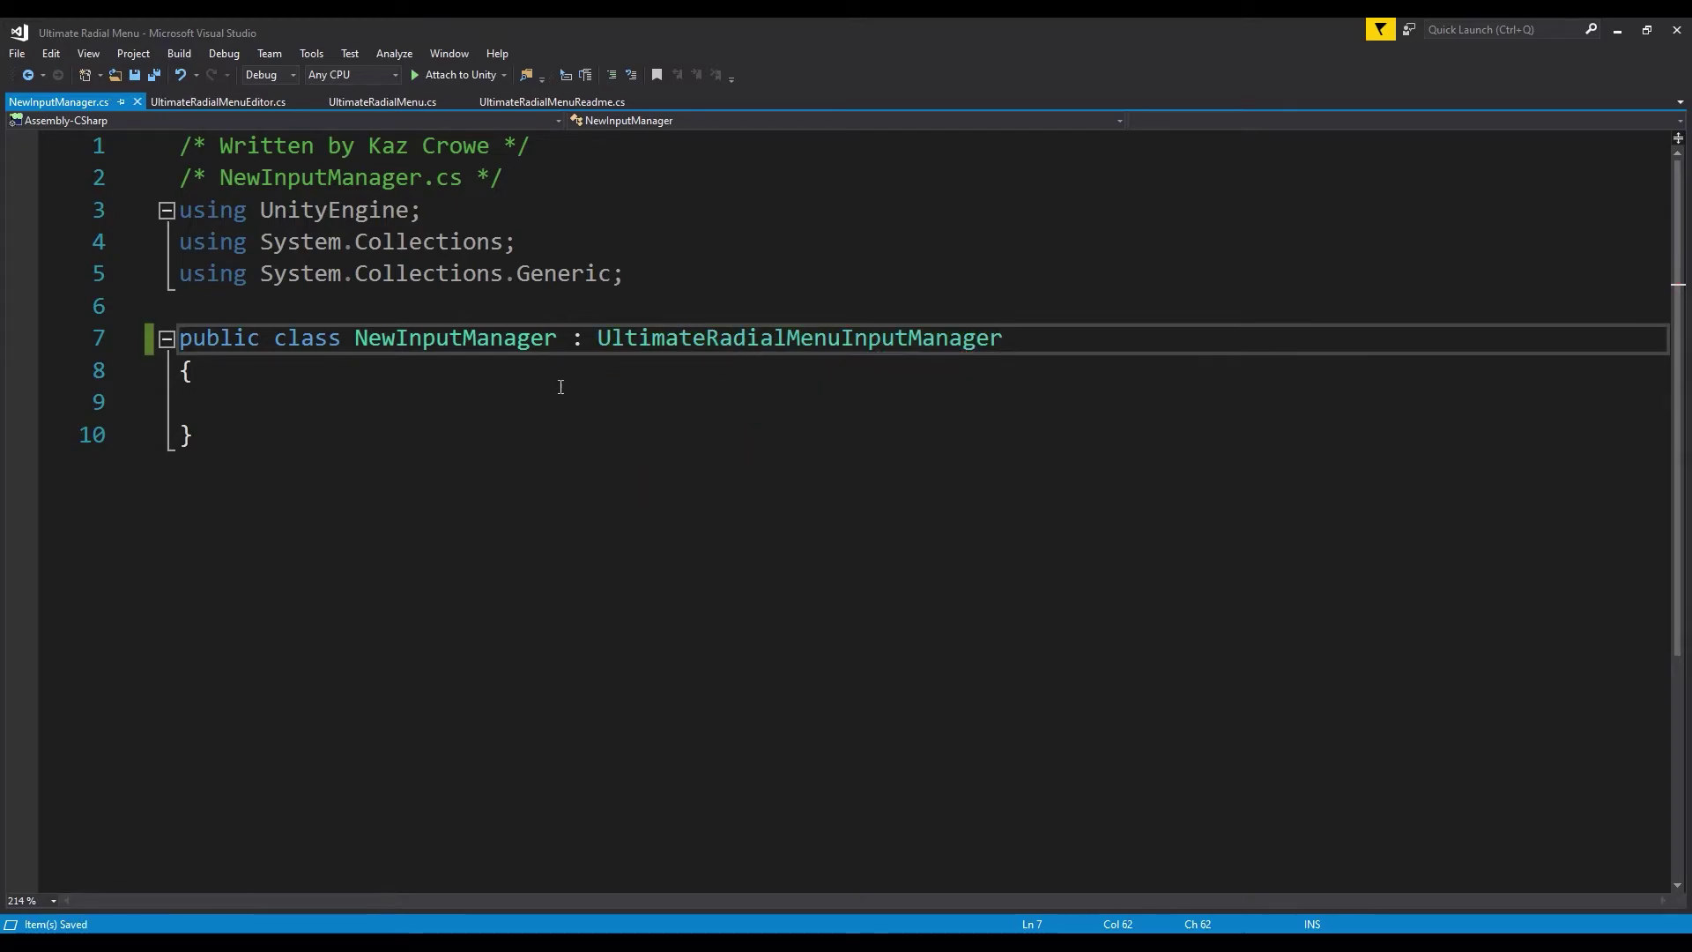
Step: Add a public override of CustomInput that calls the base version, and save
left_click(566, 393)
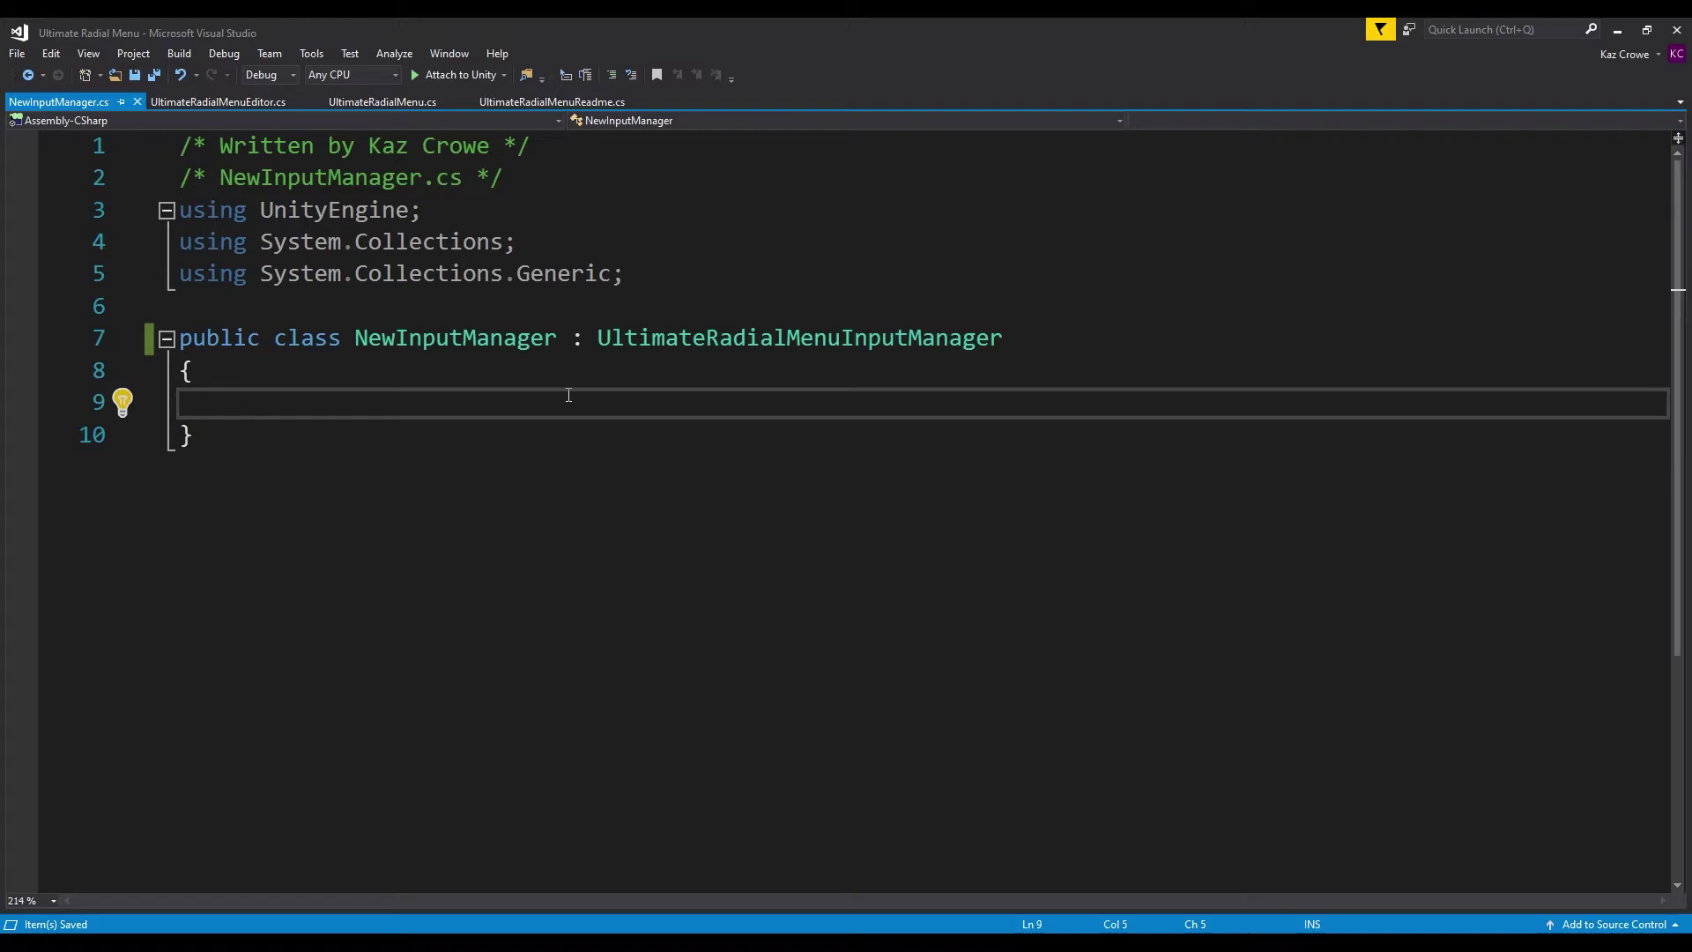
type("pu")
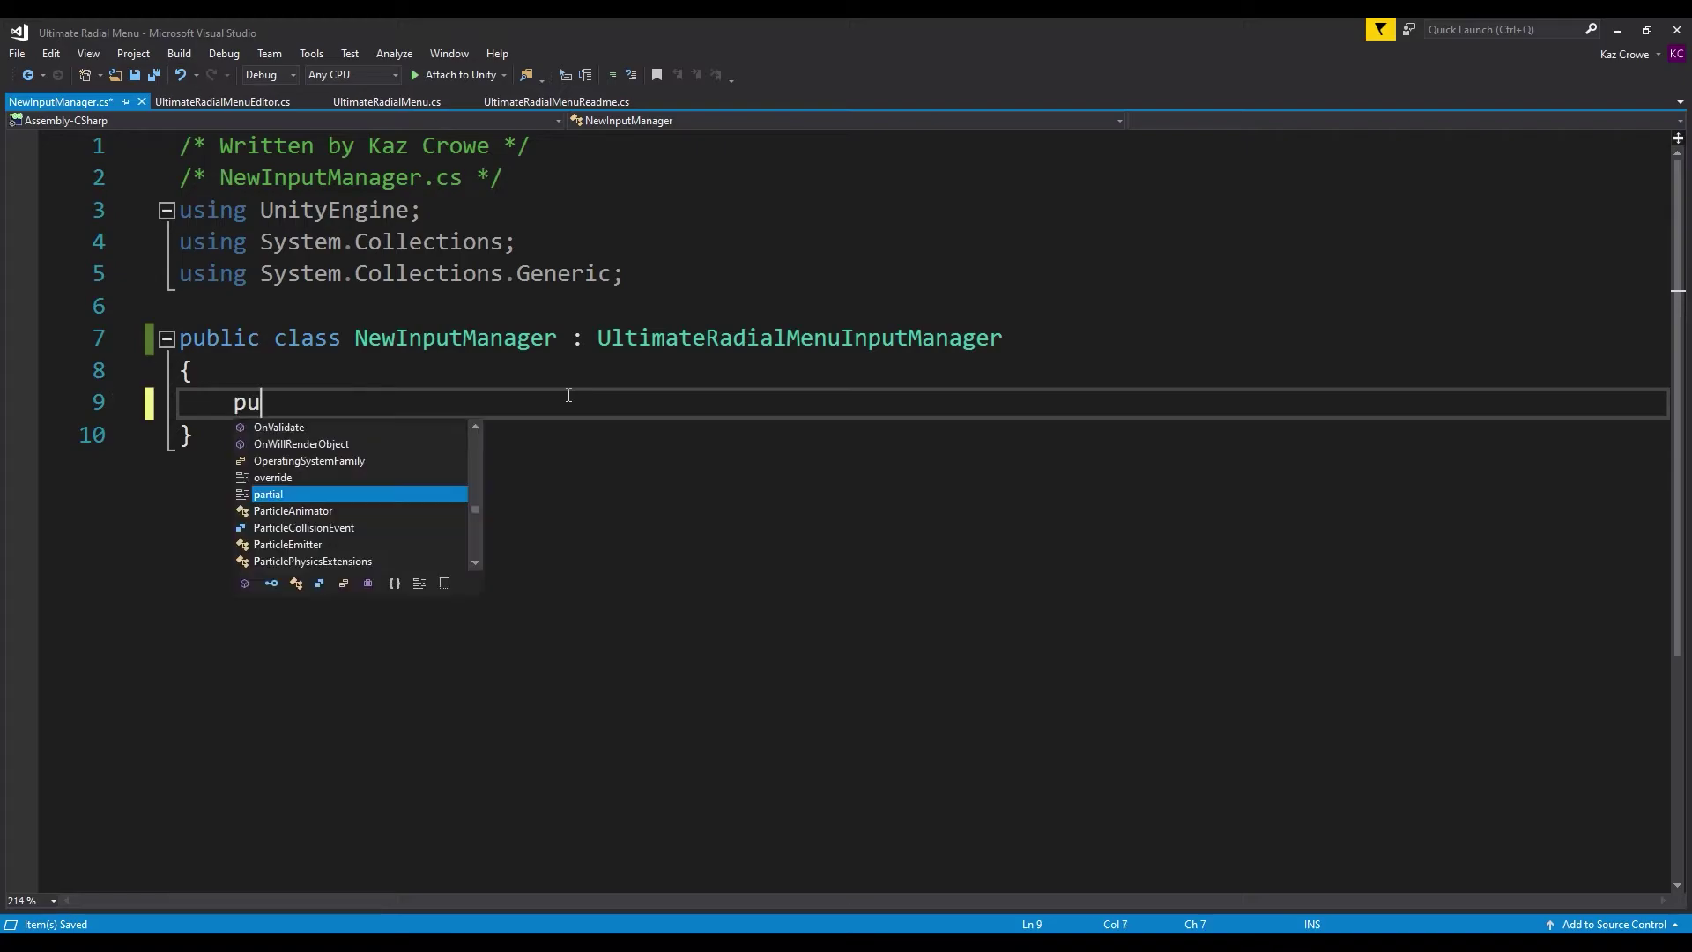
type("blic over")
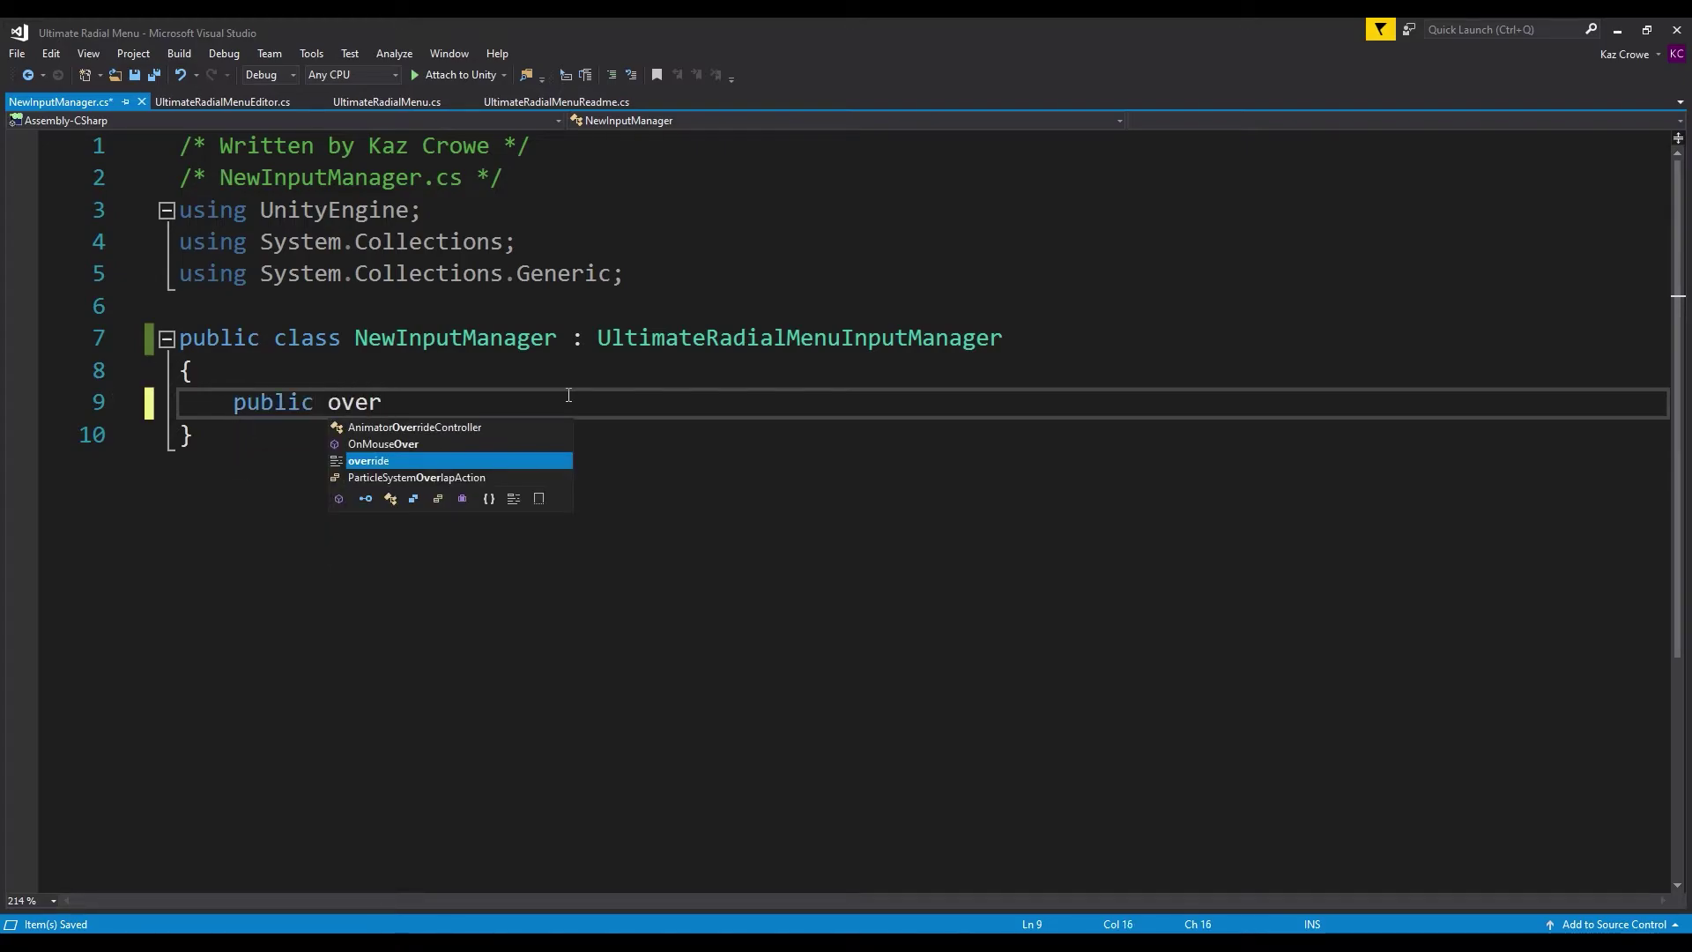
key("space")
type("v")
key("Up")
key("Up")
key("Up")
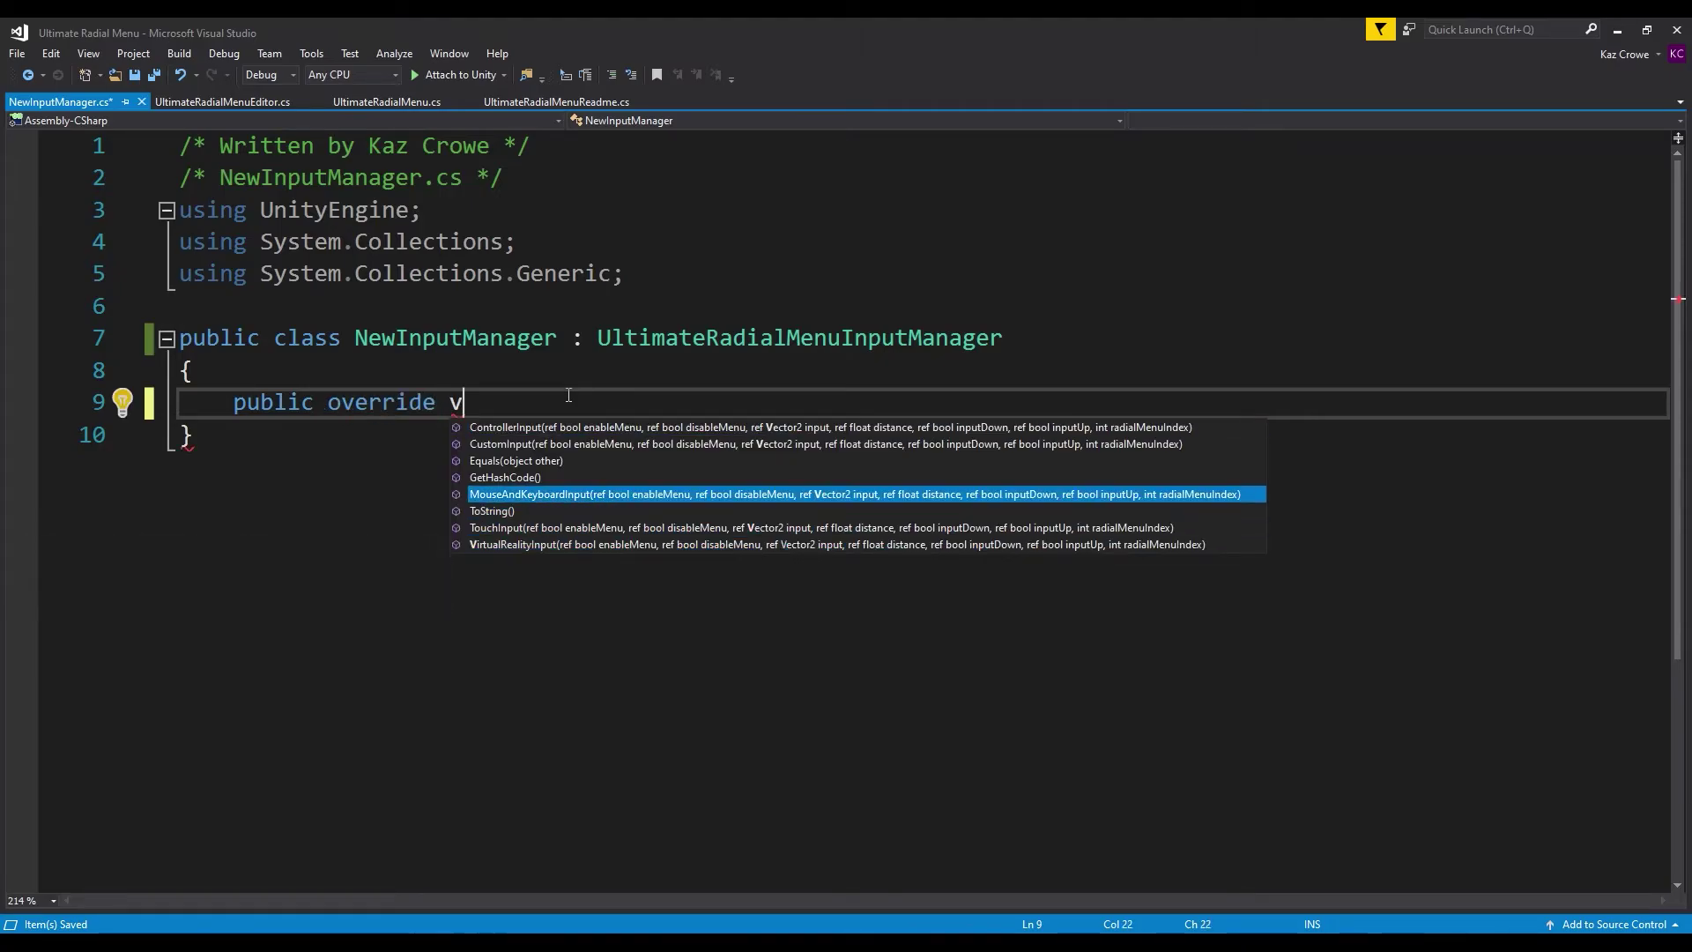
key("Up")
key("Up")
key("Up")
key("Return")
key("ctrl+s")
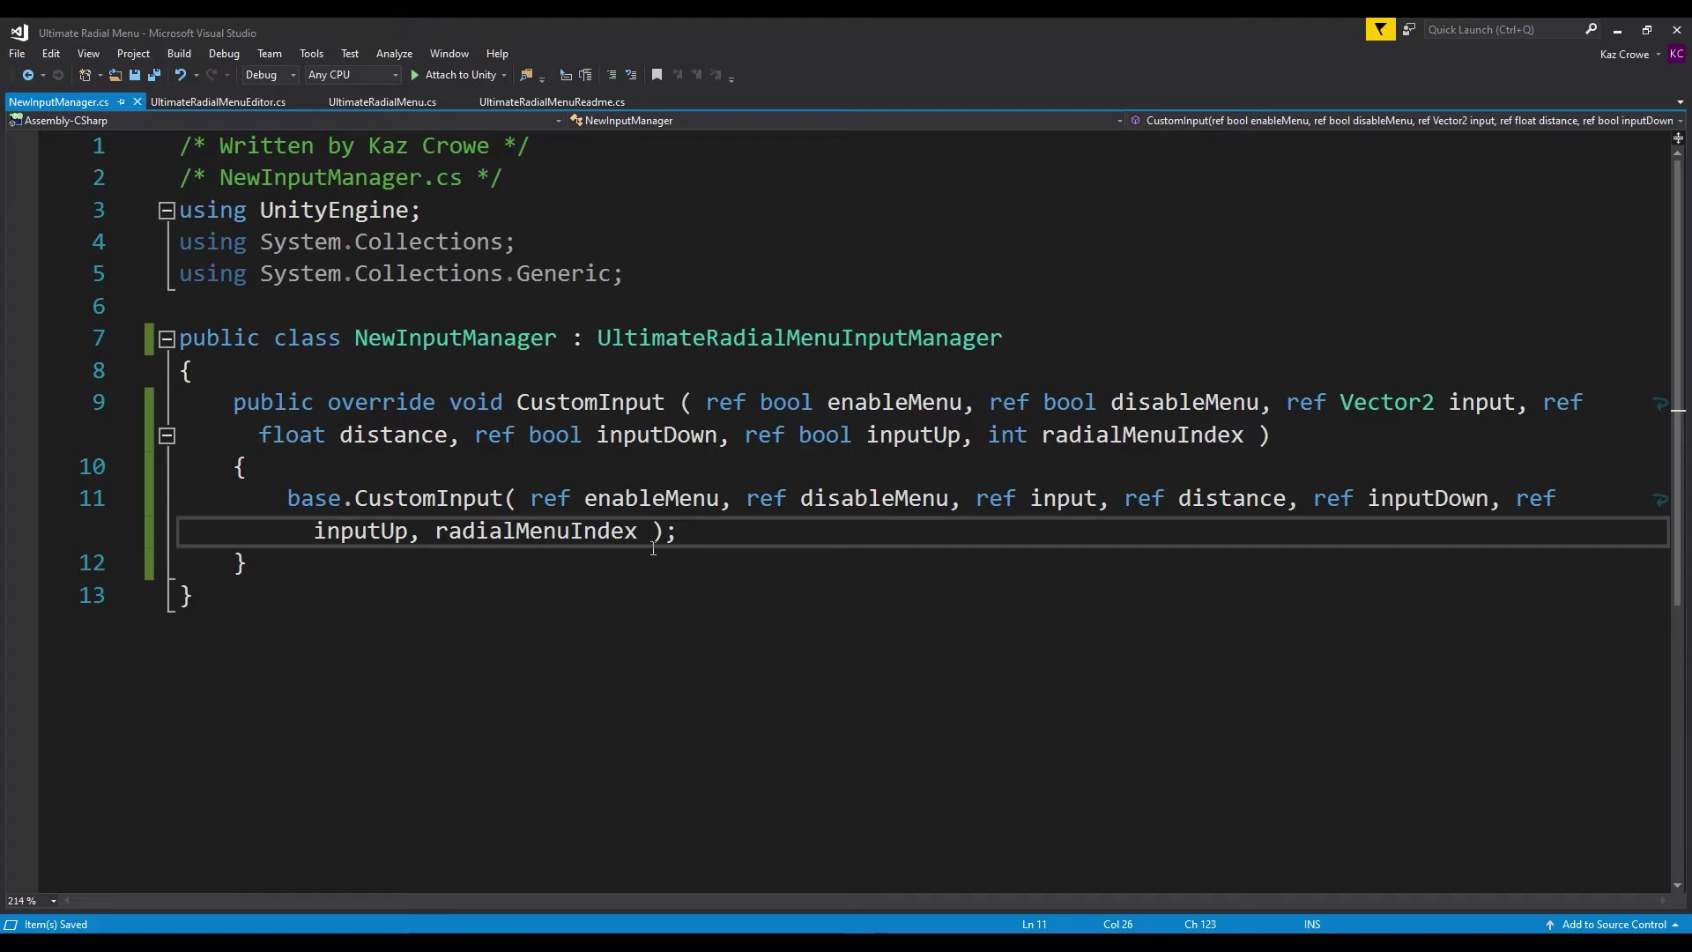
scroll(699, 568, "down", 2, "ctrl")
scroll(652, 548, "down", 2, "ctrl")
scroll(651, 547, "down", 2, "ctrl")
key("Left")
key("Left")
scroll(653, 547, "up", 1, "ctrl")
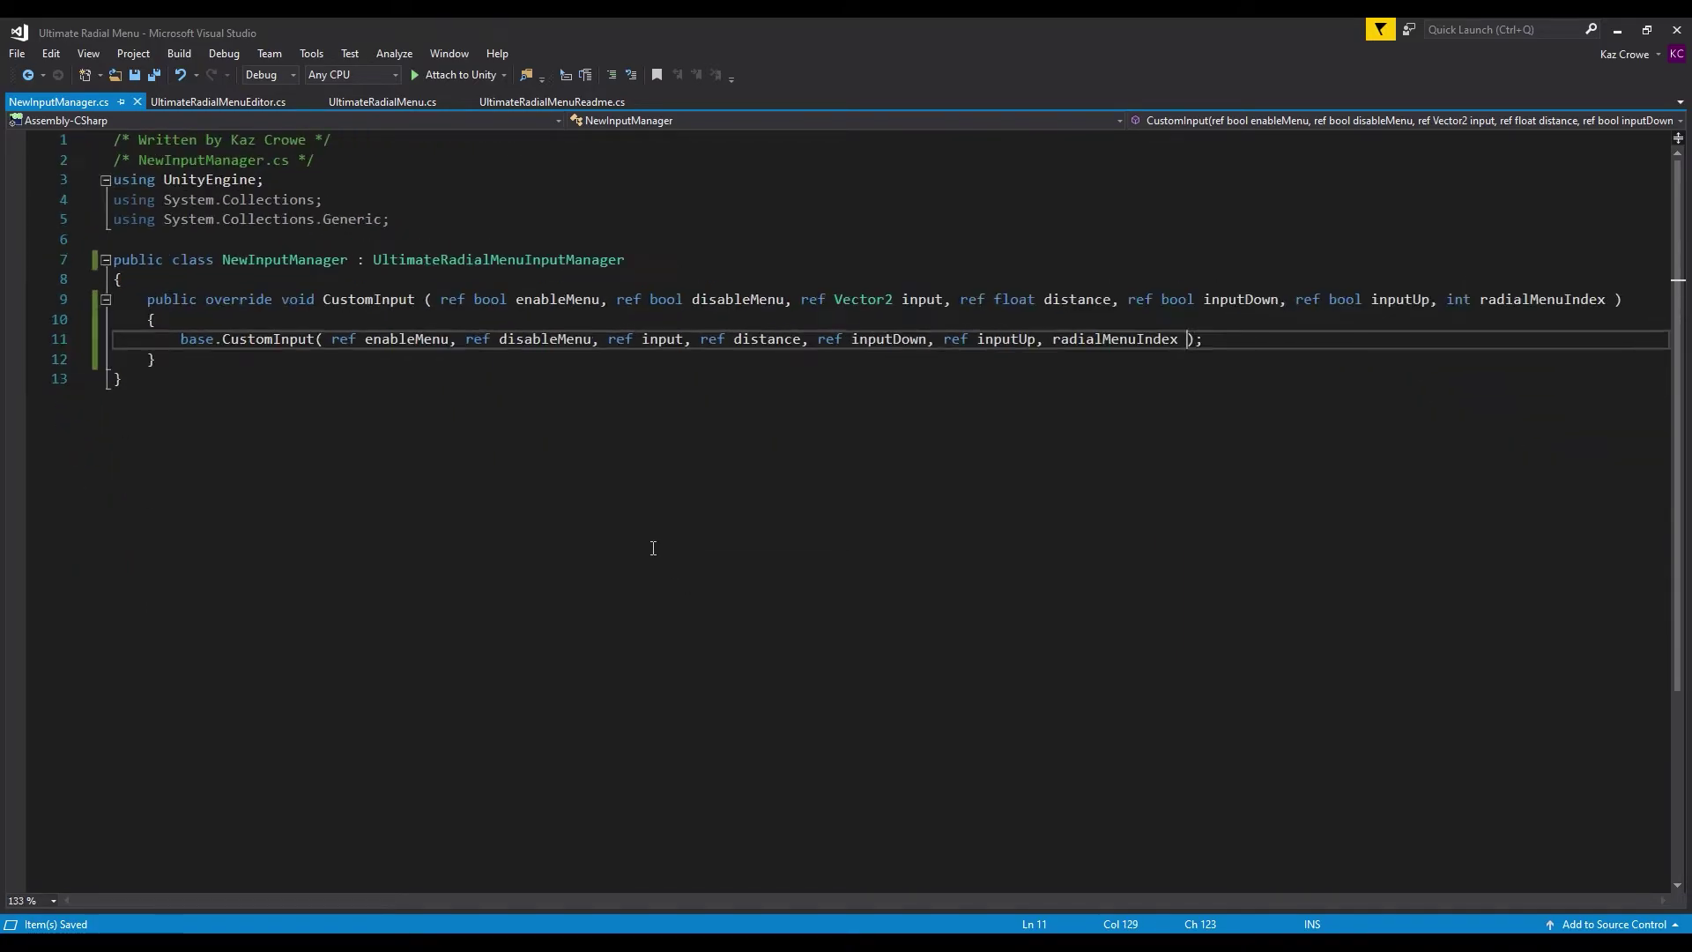
Step: Delete the base.CustomInput call to leave the override body empty, then return to Unity
left_click(1216, 341)
key("shift+Home")
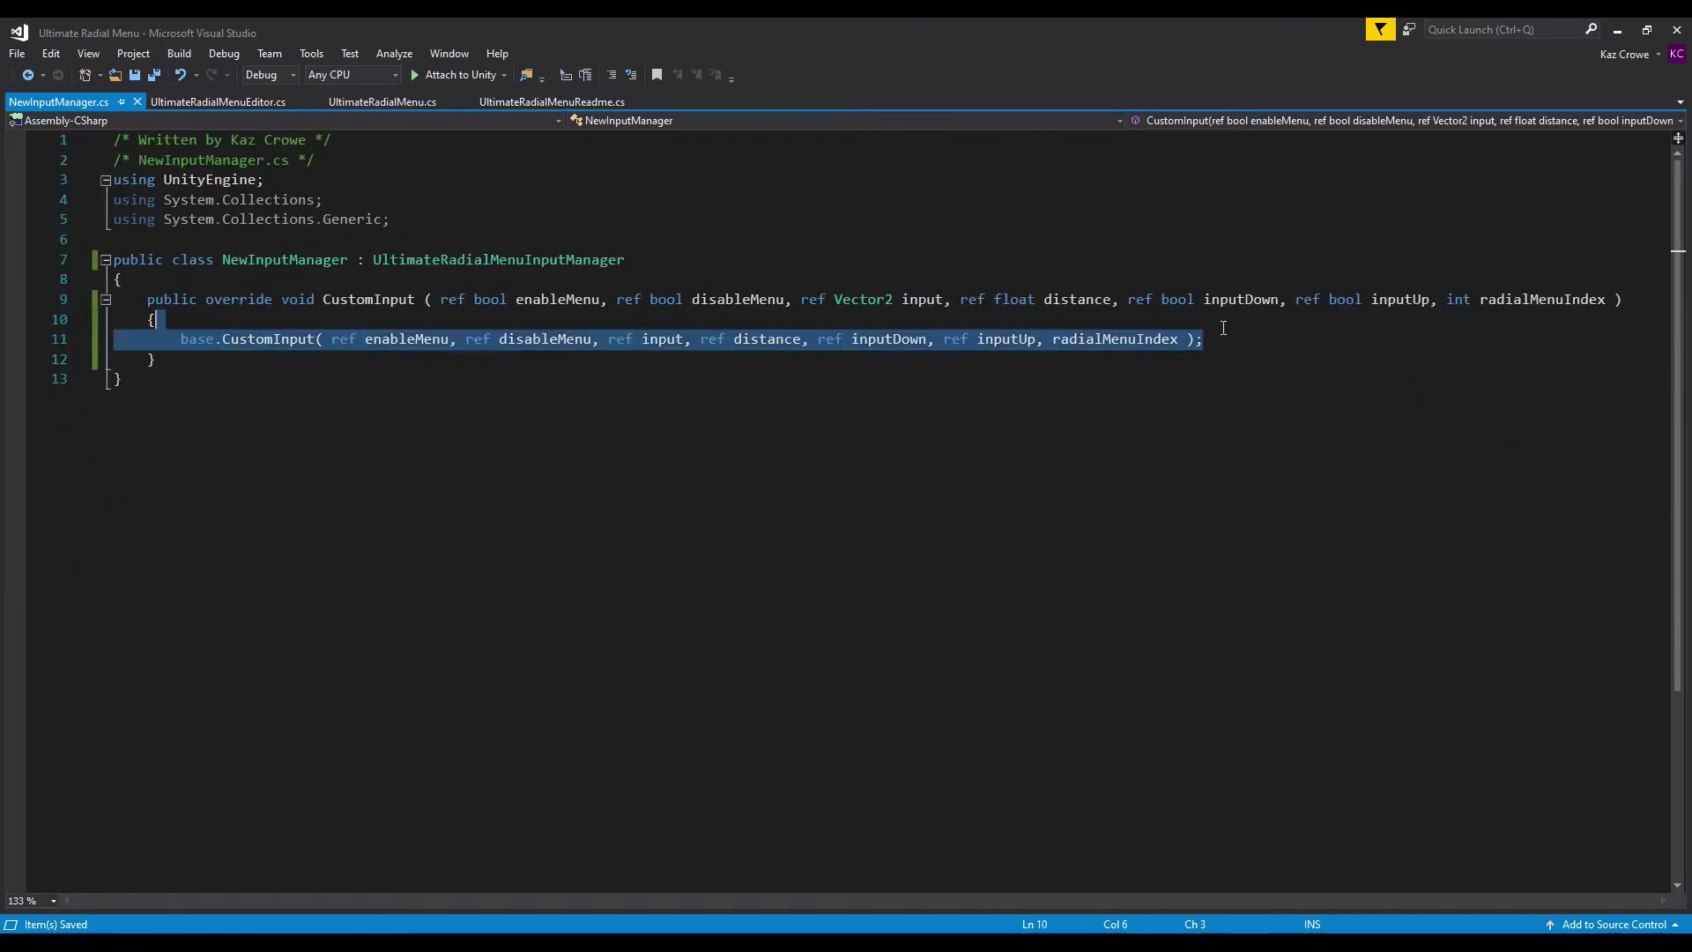
key("BackSpace")
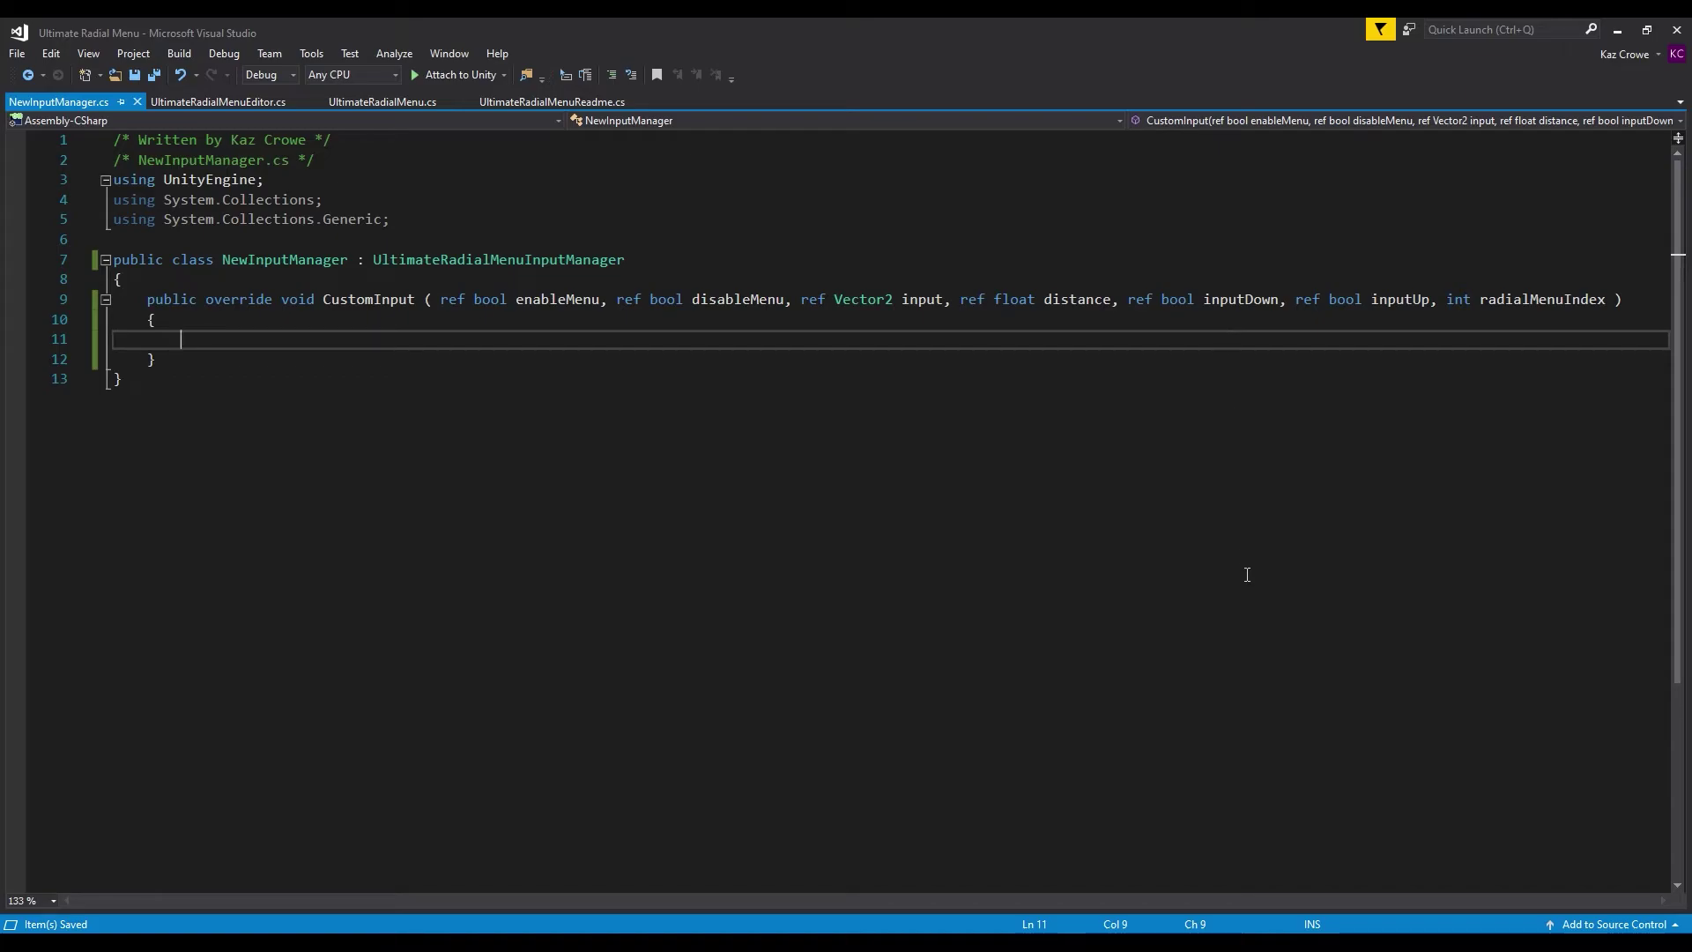
key("alt+Tab")
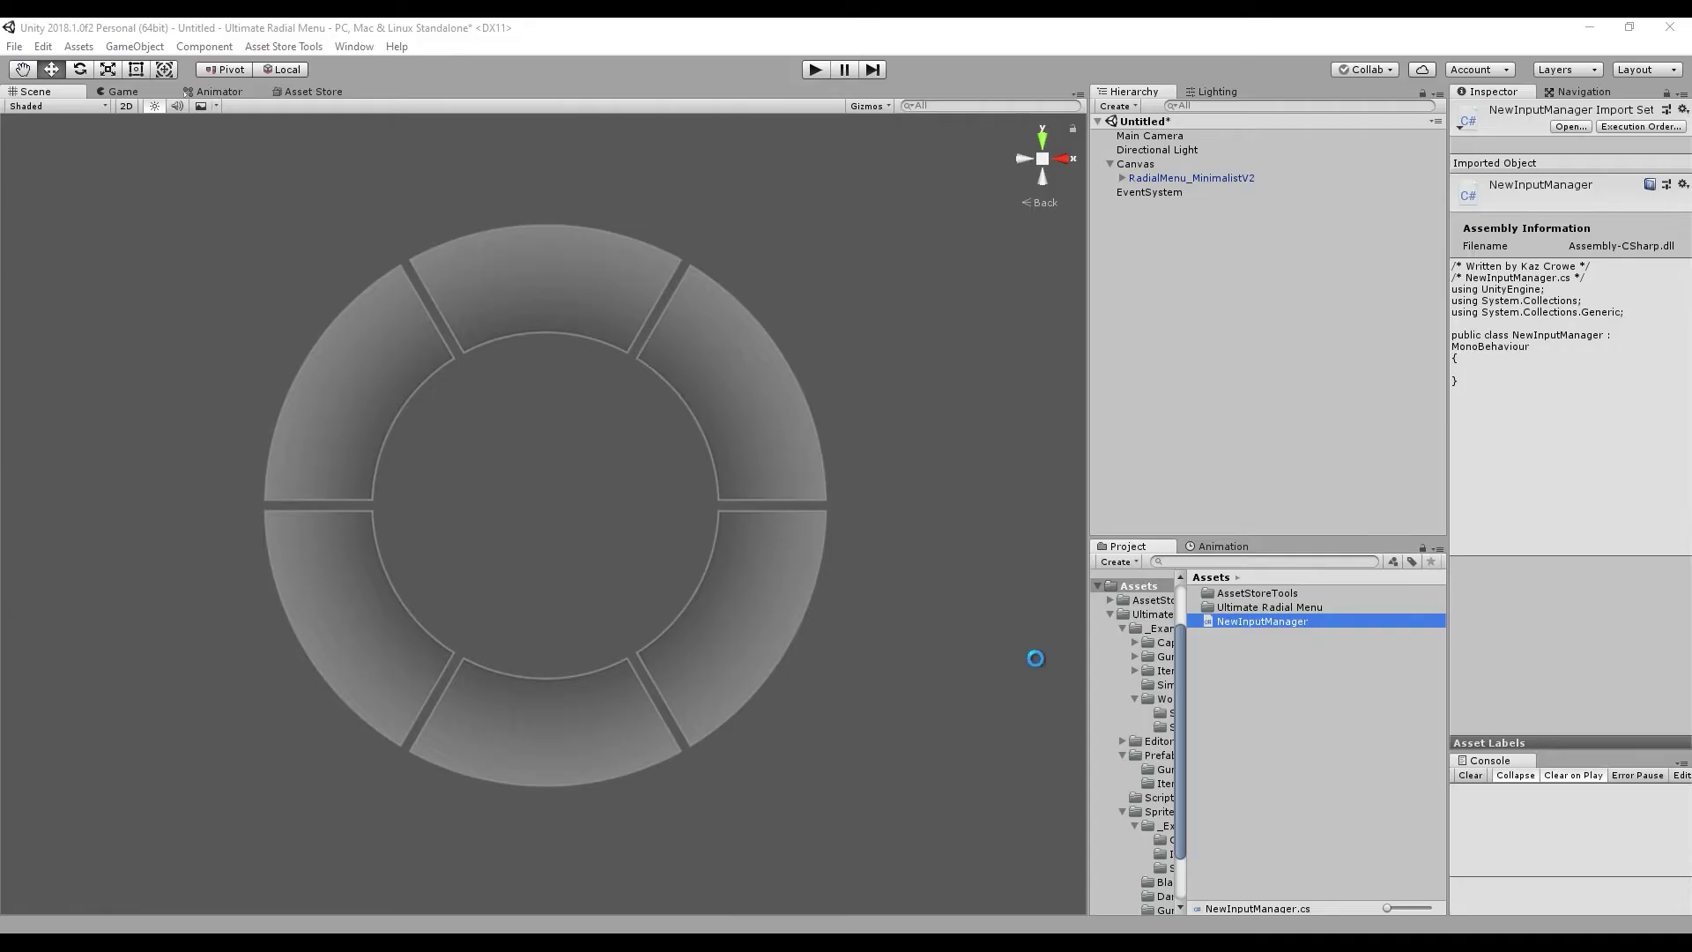
Step: On EventSystem, remove the Ultimate Radial Menu Input component and add the NewInputManager script
left_click(1199, 193)
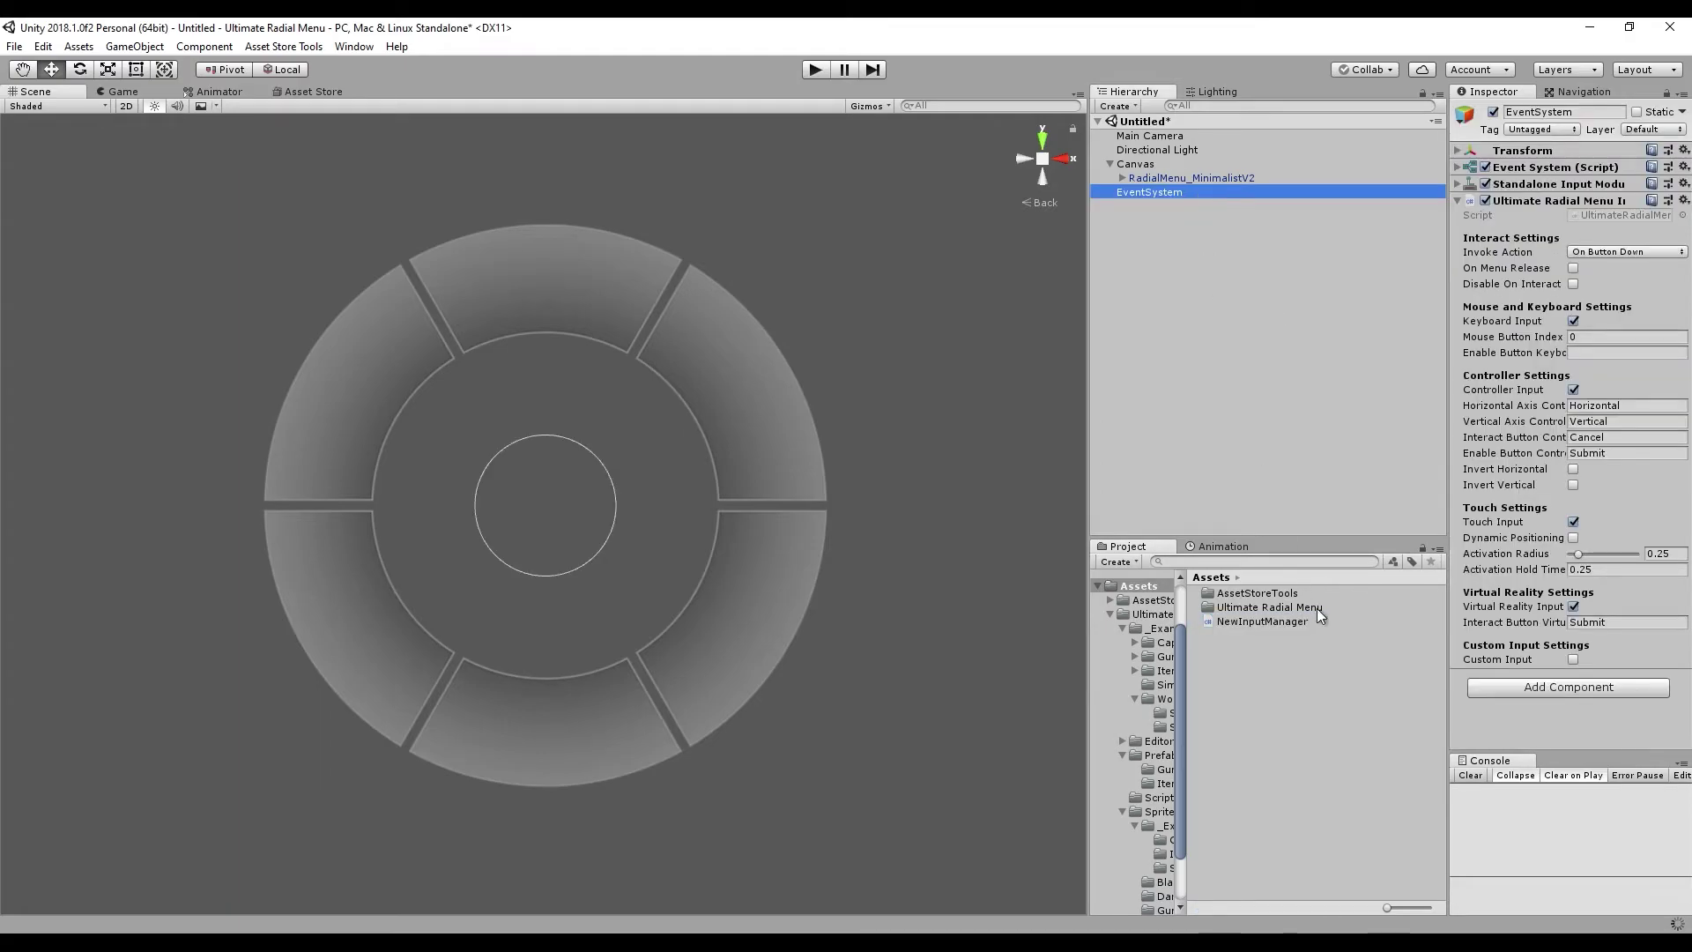
right_click(1540, 201)
left_click(1561, 235)
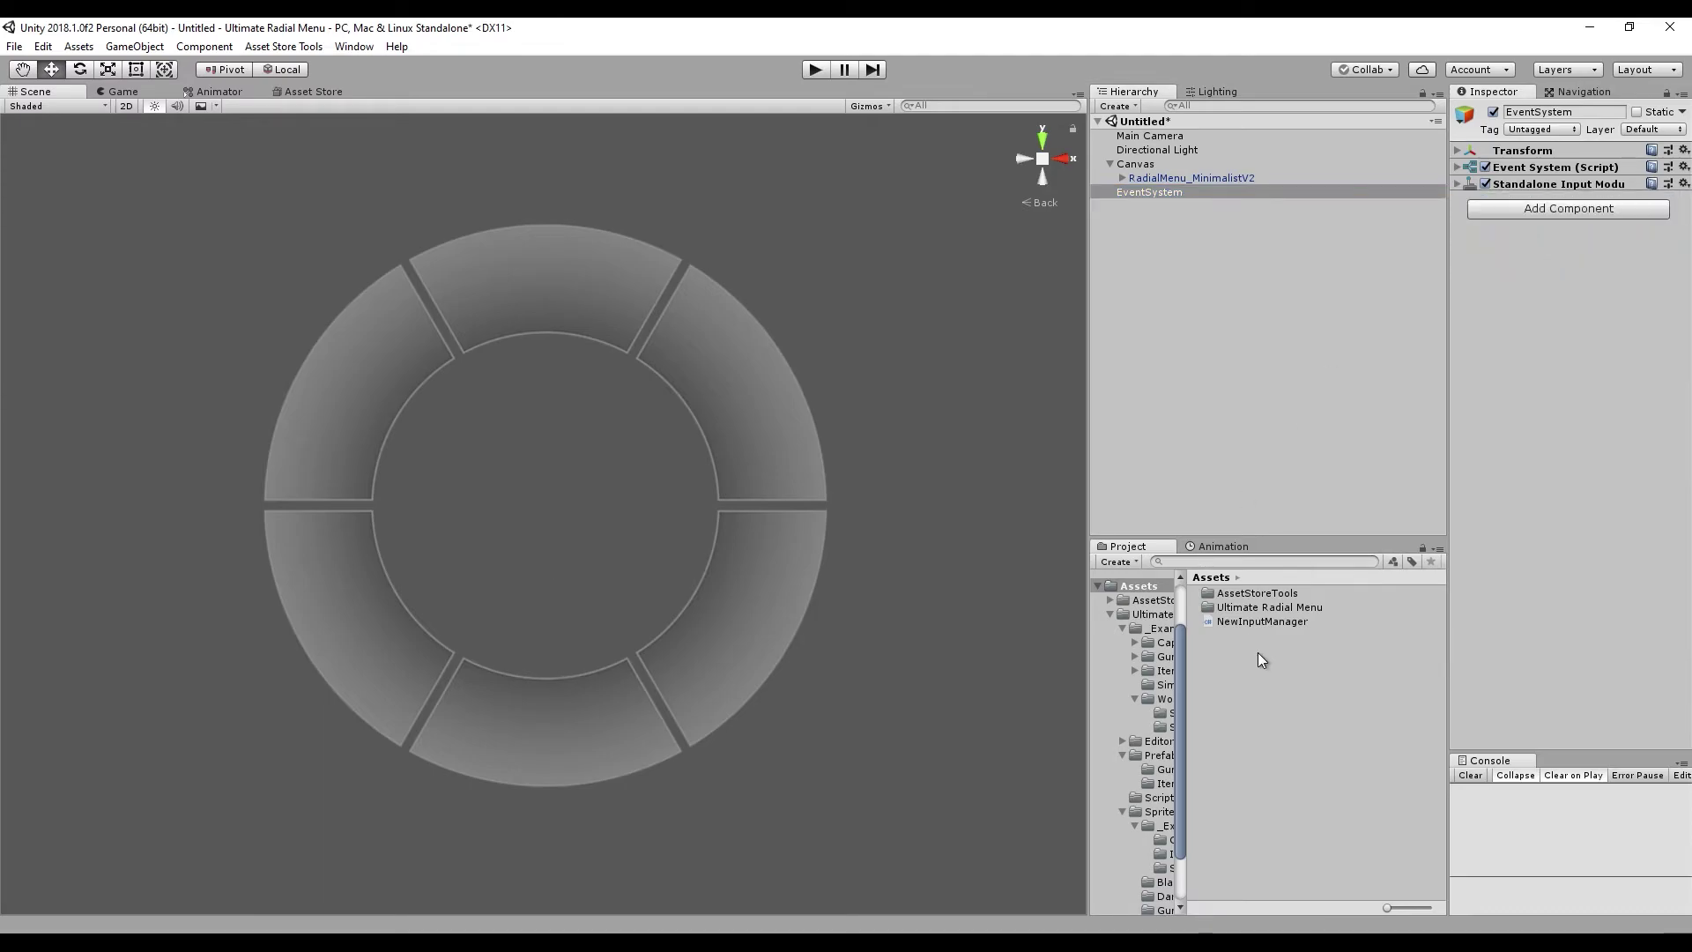
left_click_drag(1284, 615, 1596, 465)
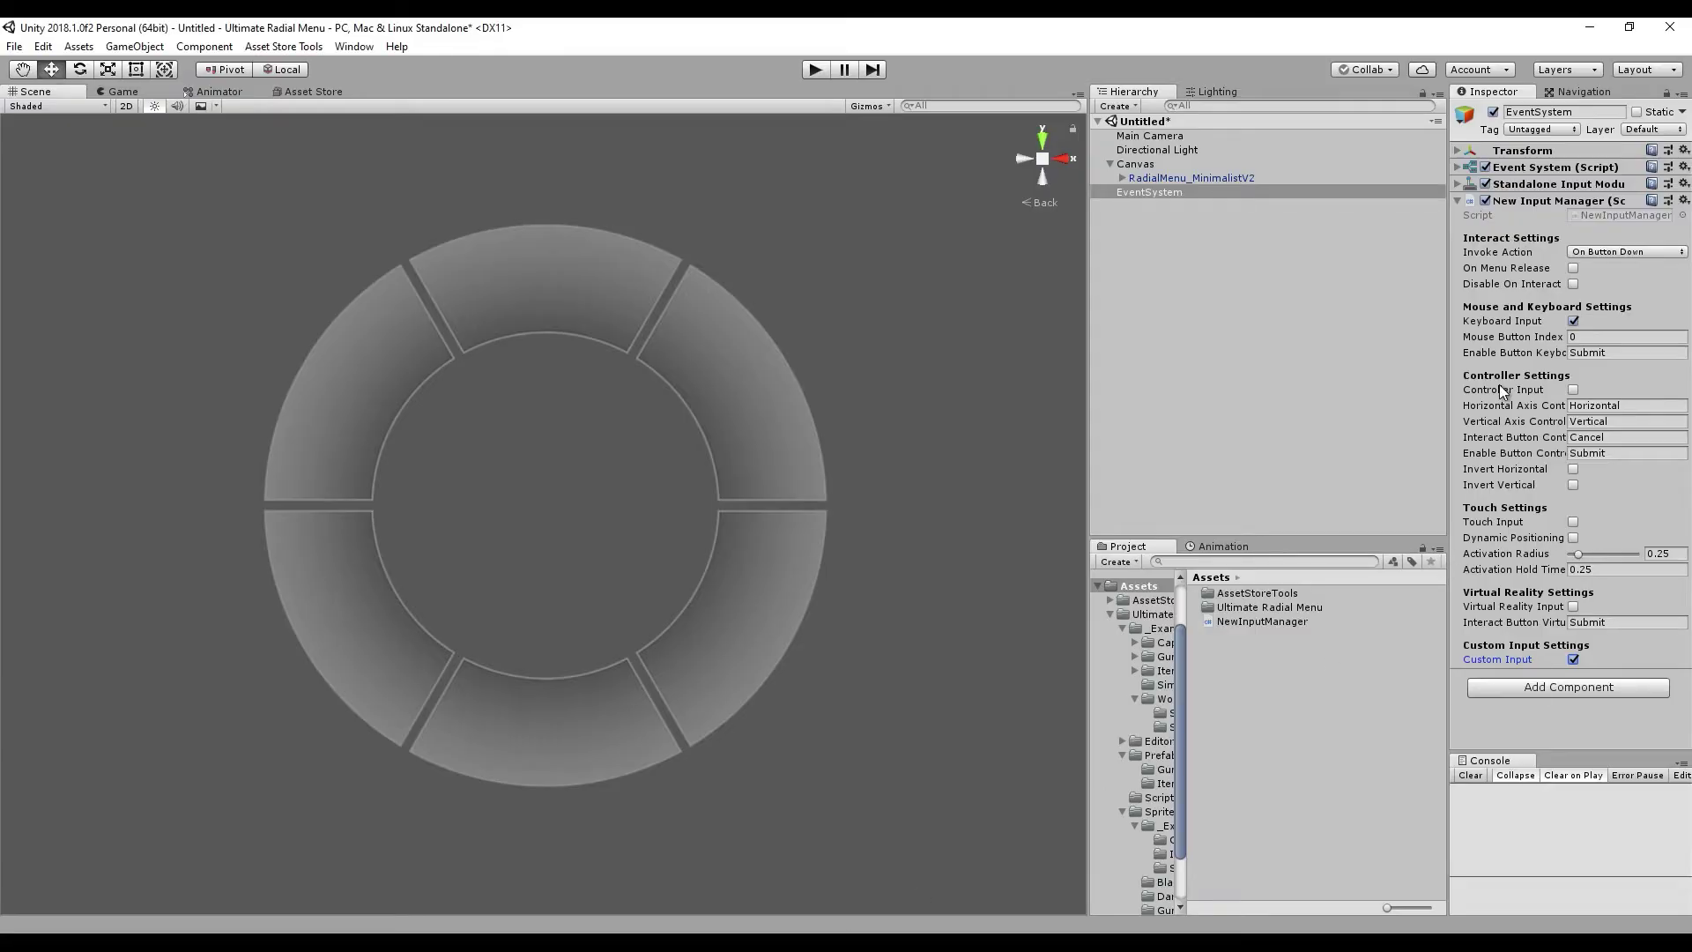
mouse_move(668, 868)
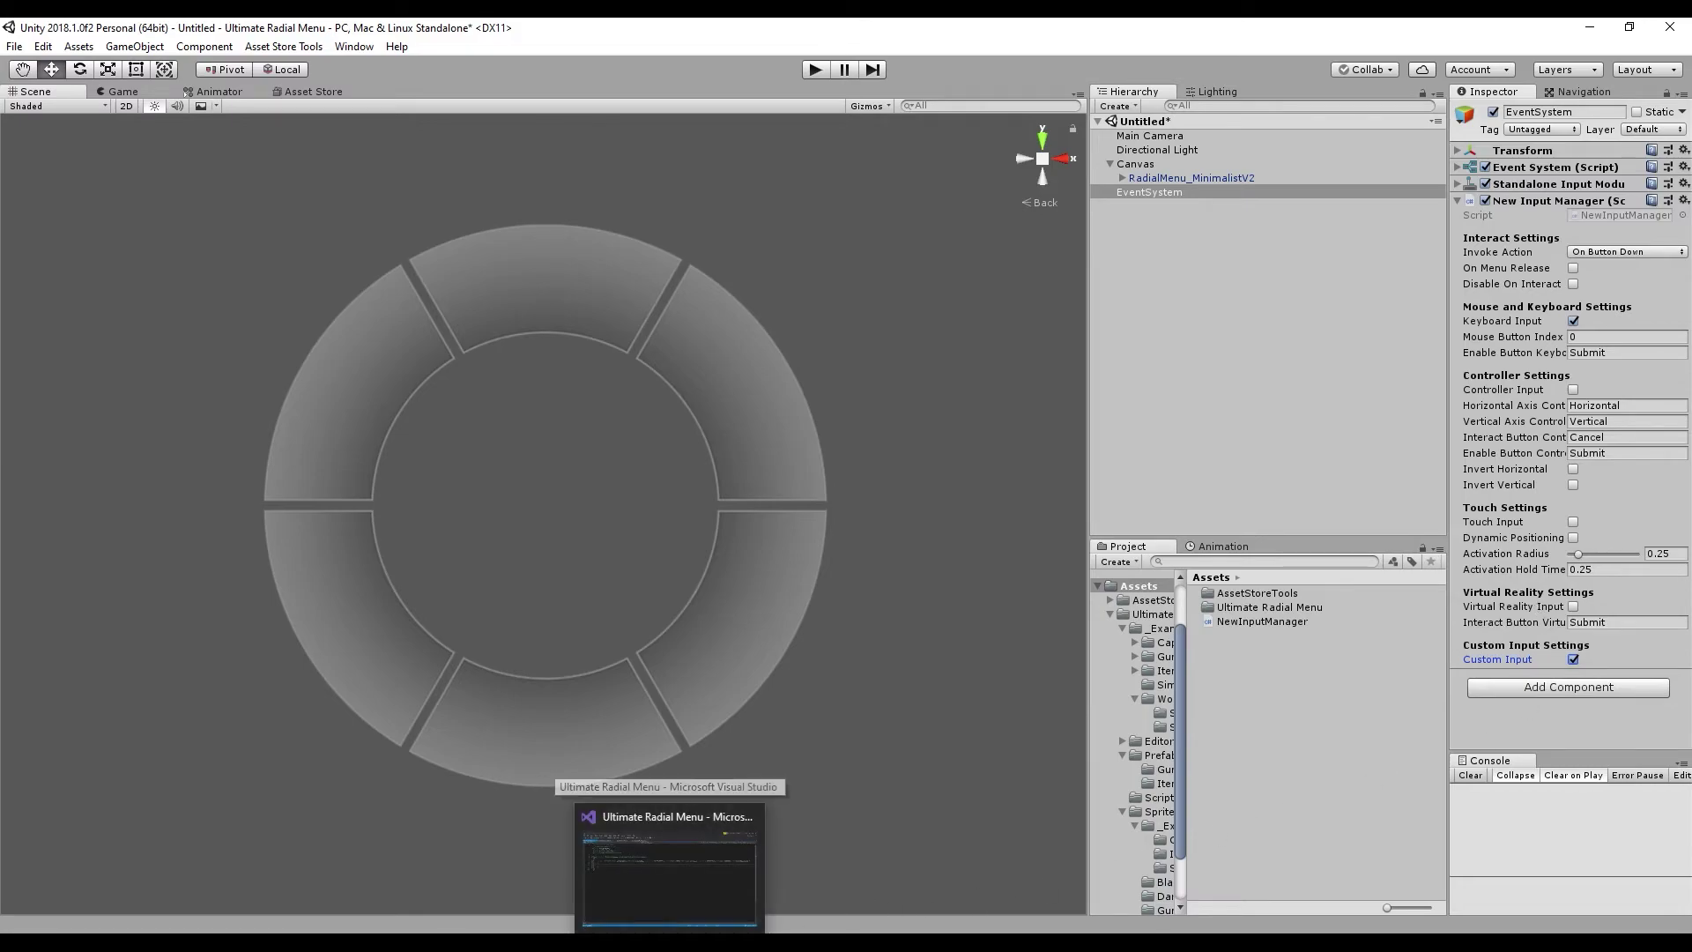
Step: Back in Visual Studio, highlight the Vector2 input parameter and indent the empty CustomInput body
left_click(671, 860)
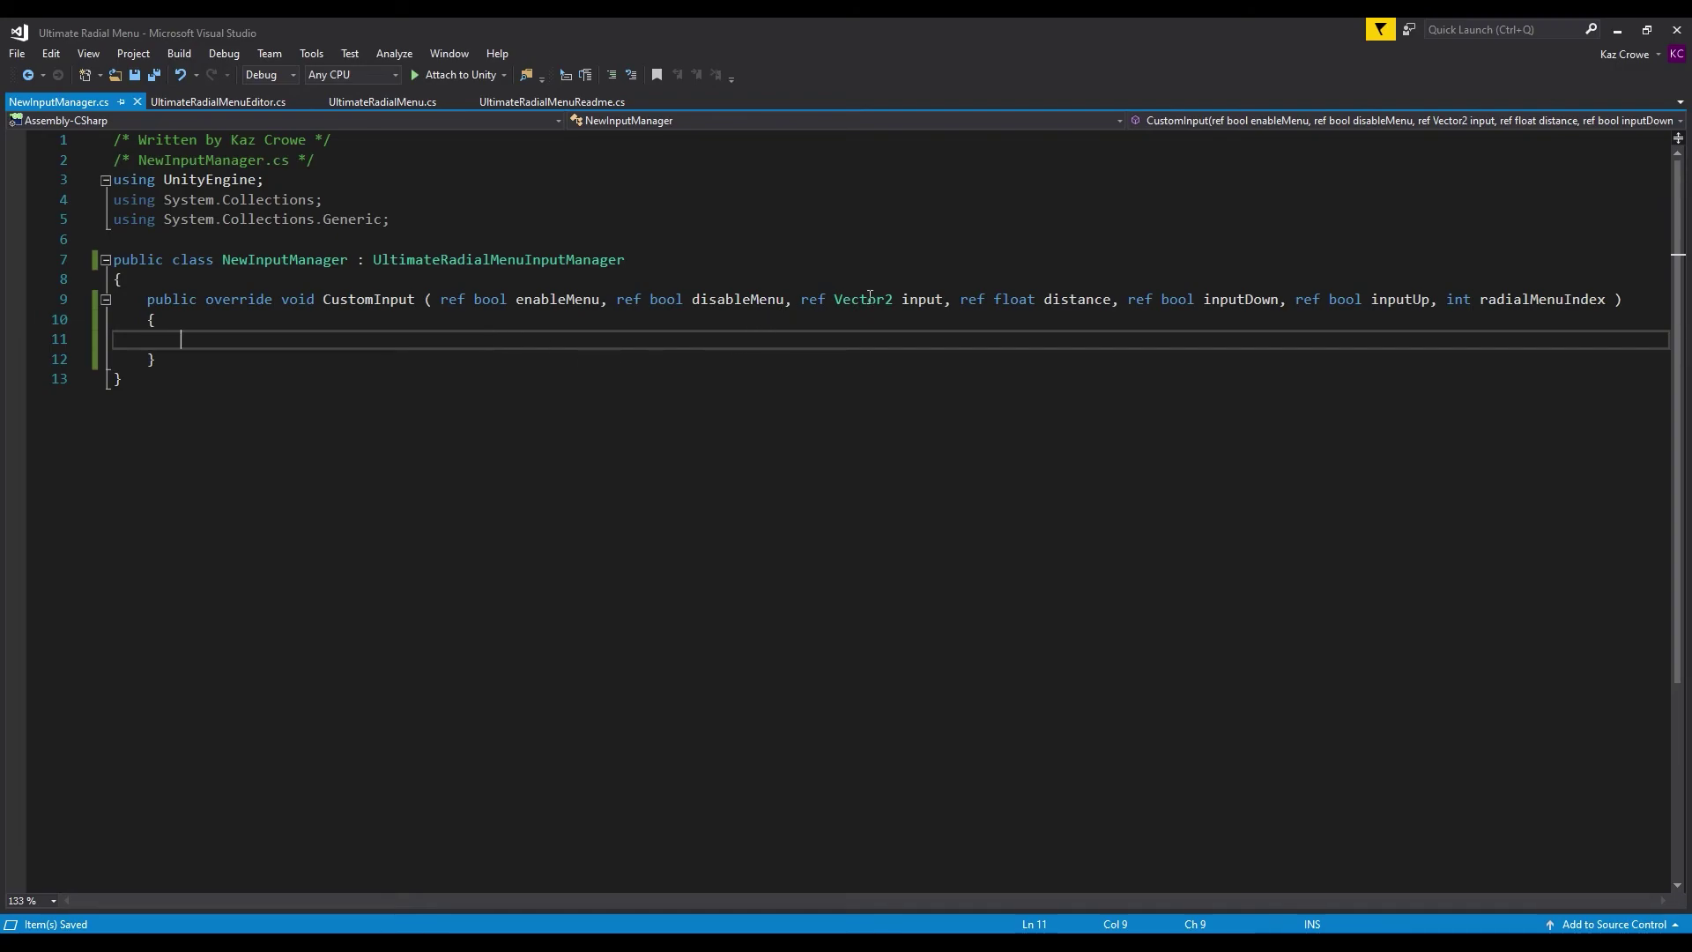
double_click(922, 300)
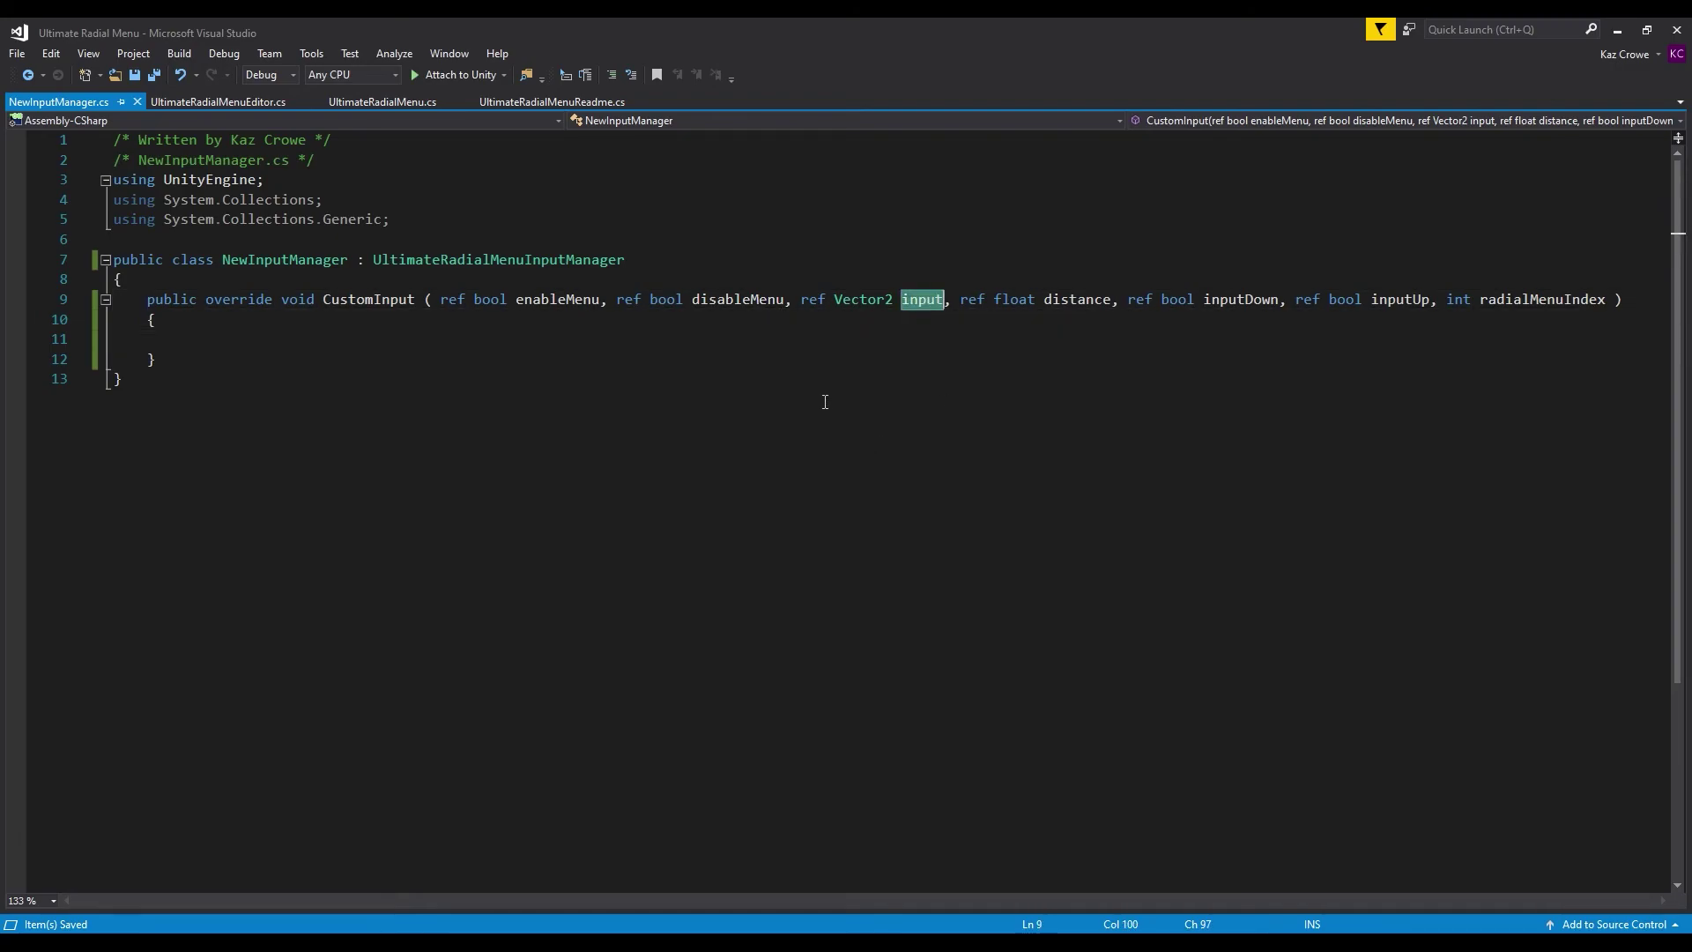
left_click(811, 342)
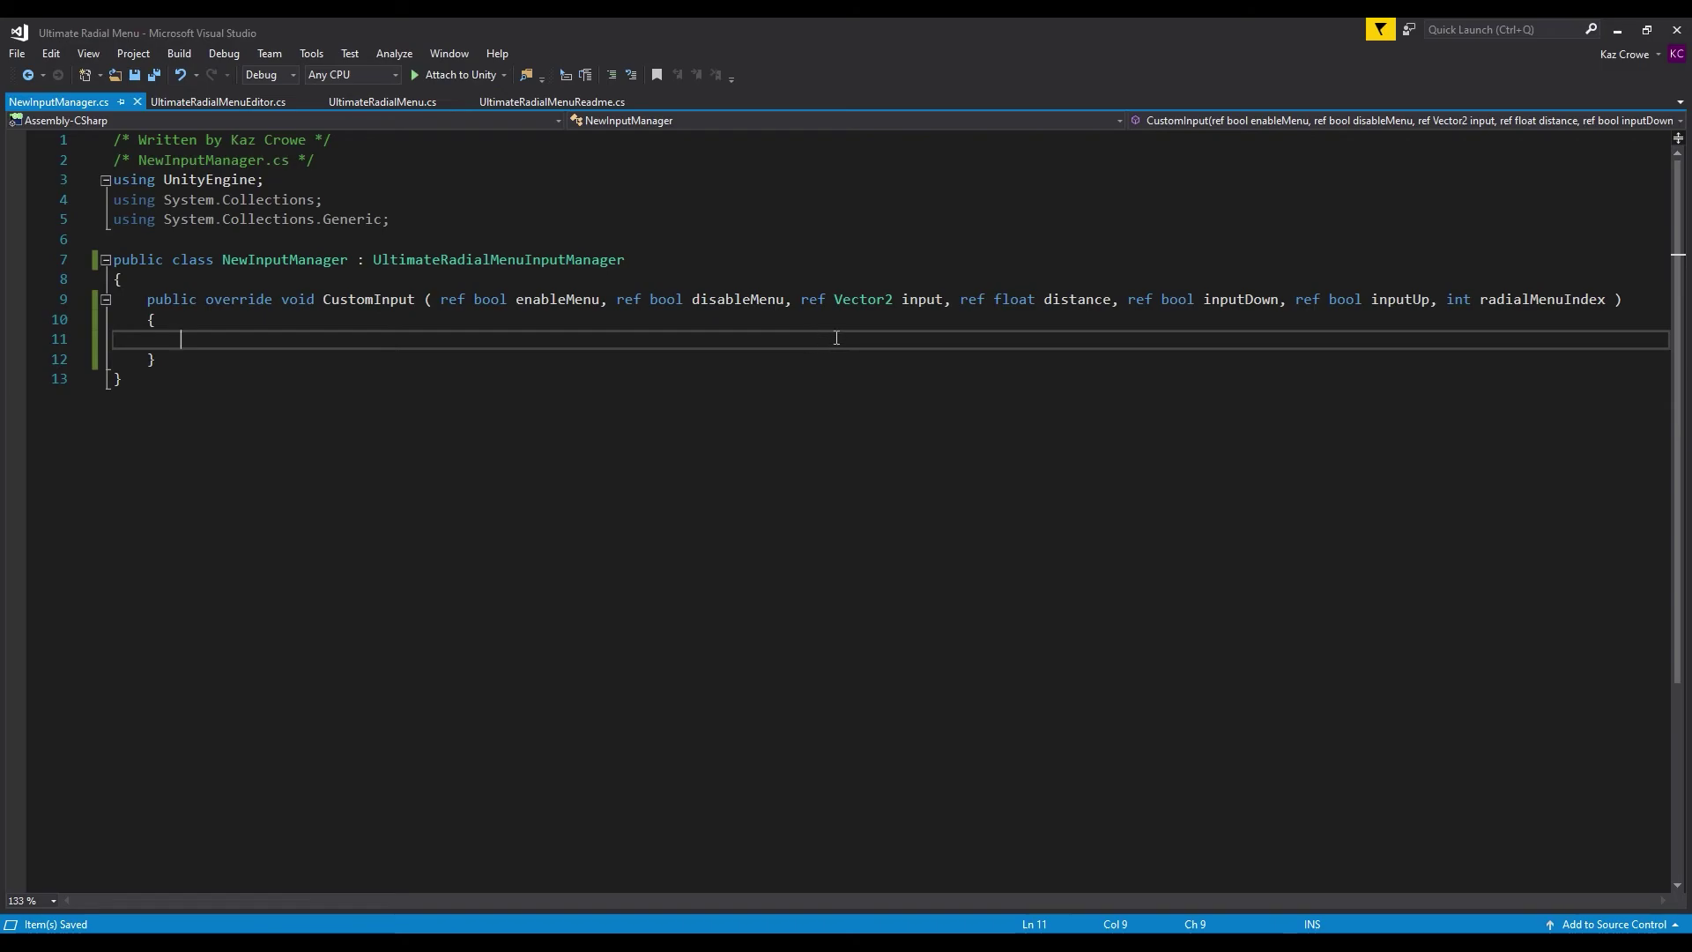
double_click(925, 301)
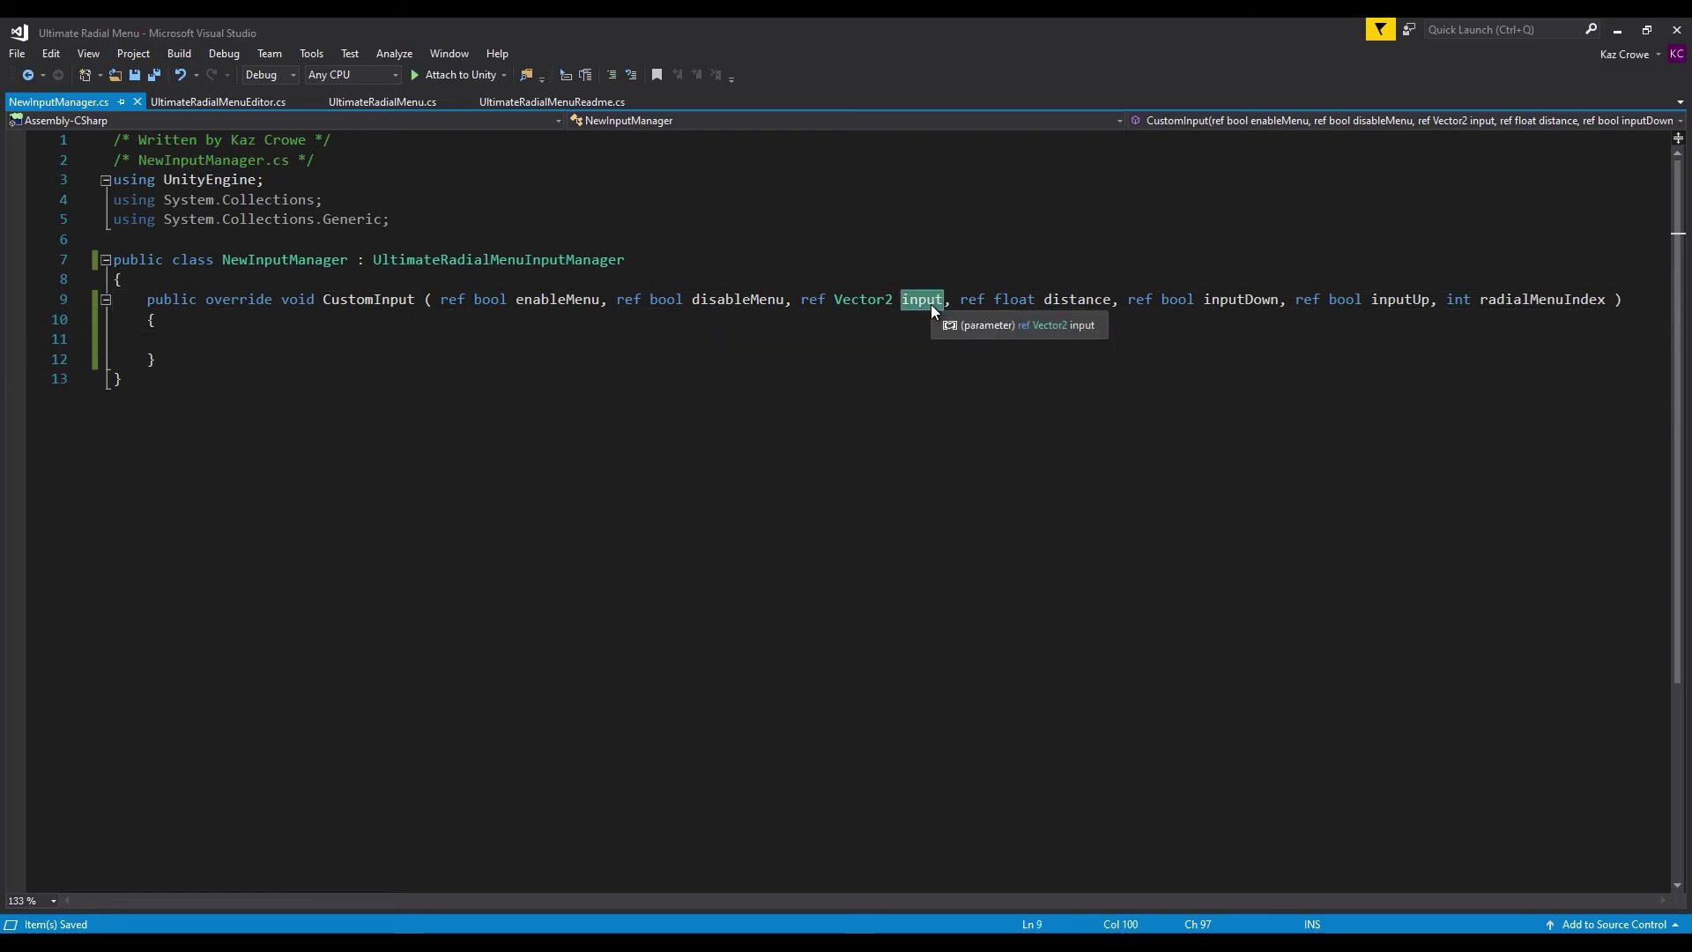
key("Down")
key("Down")
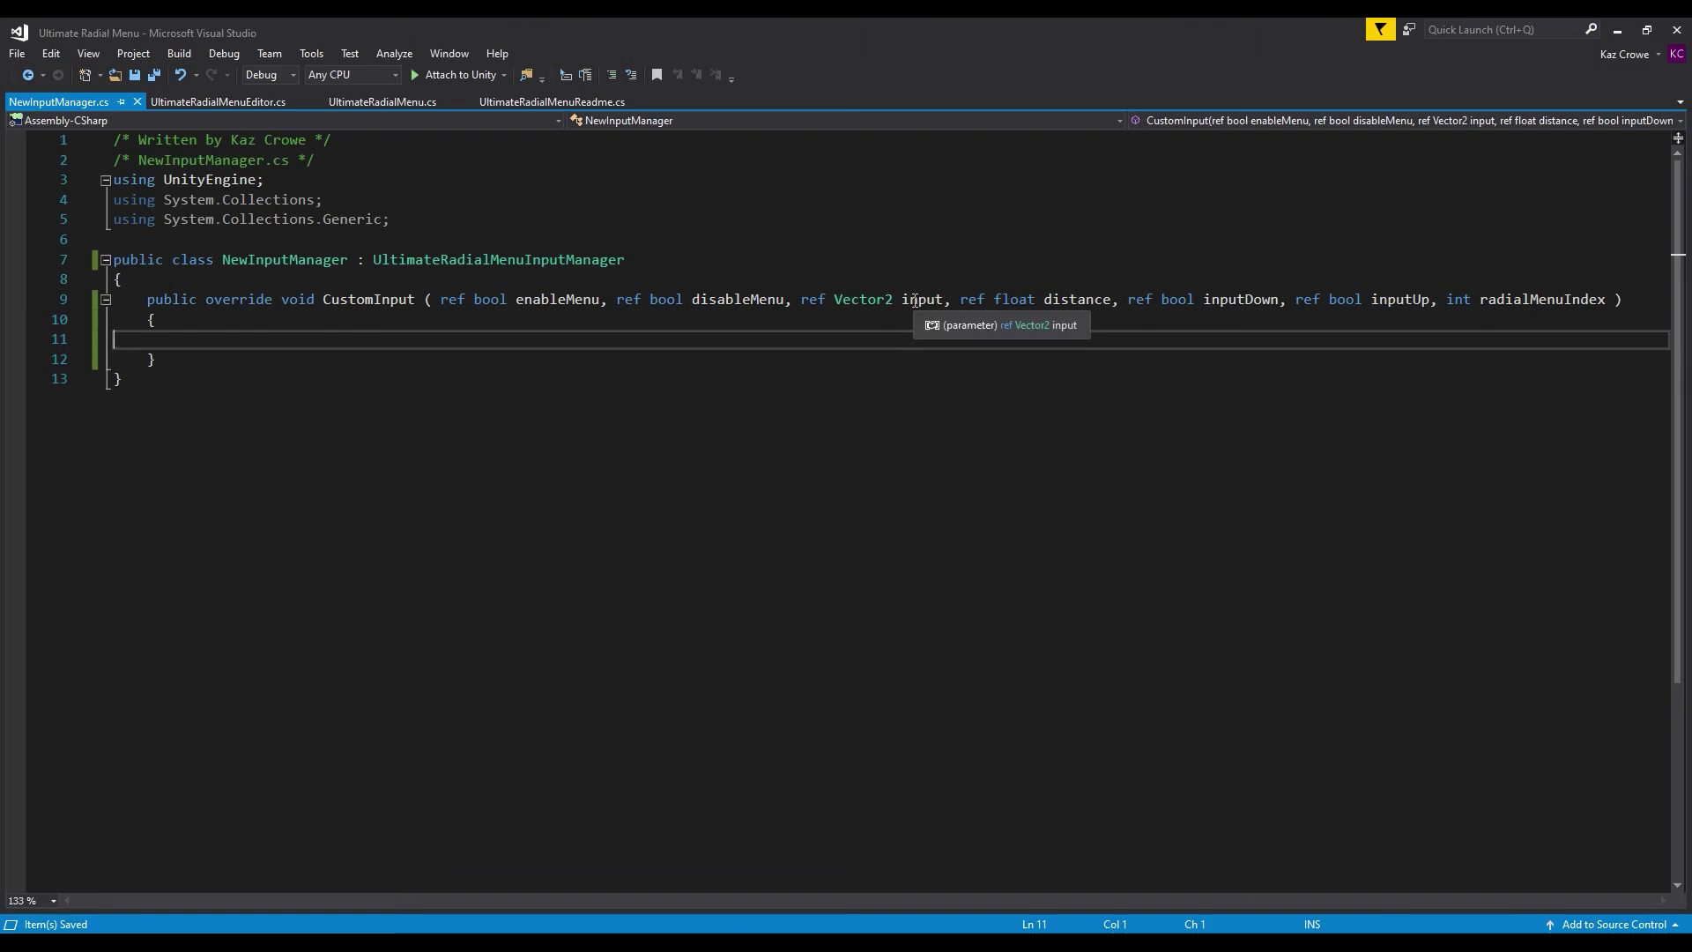
key("Tab")
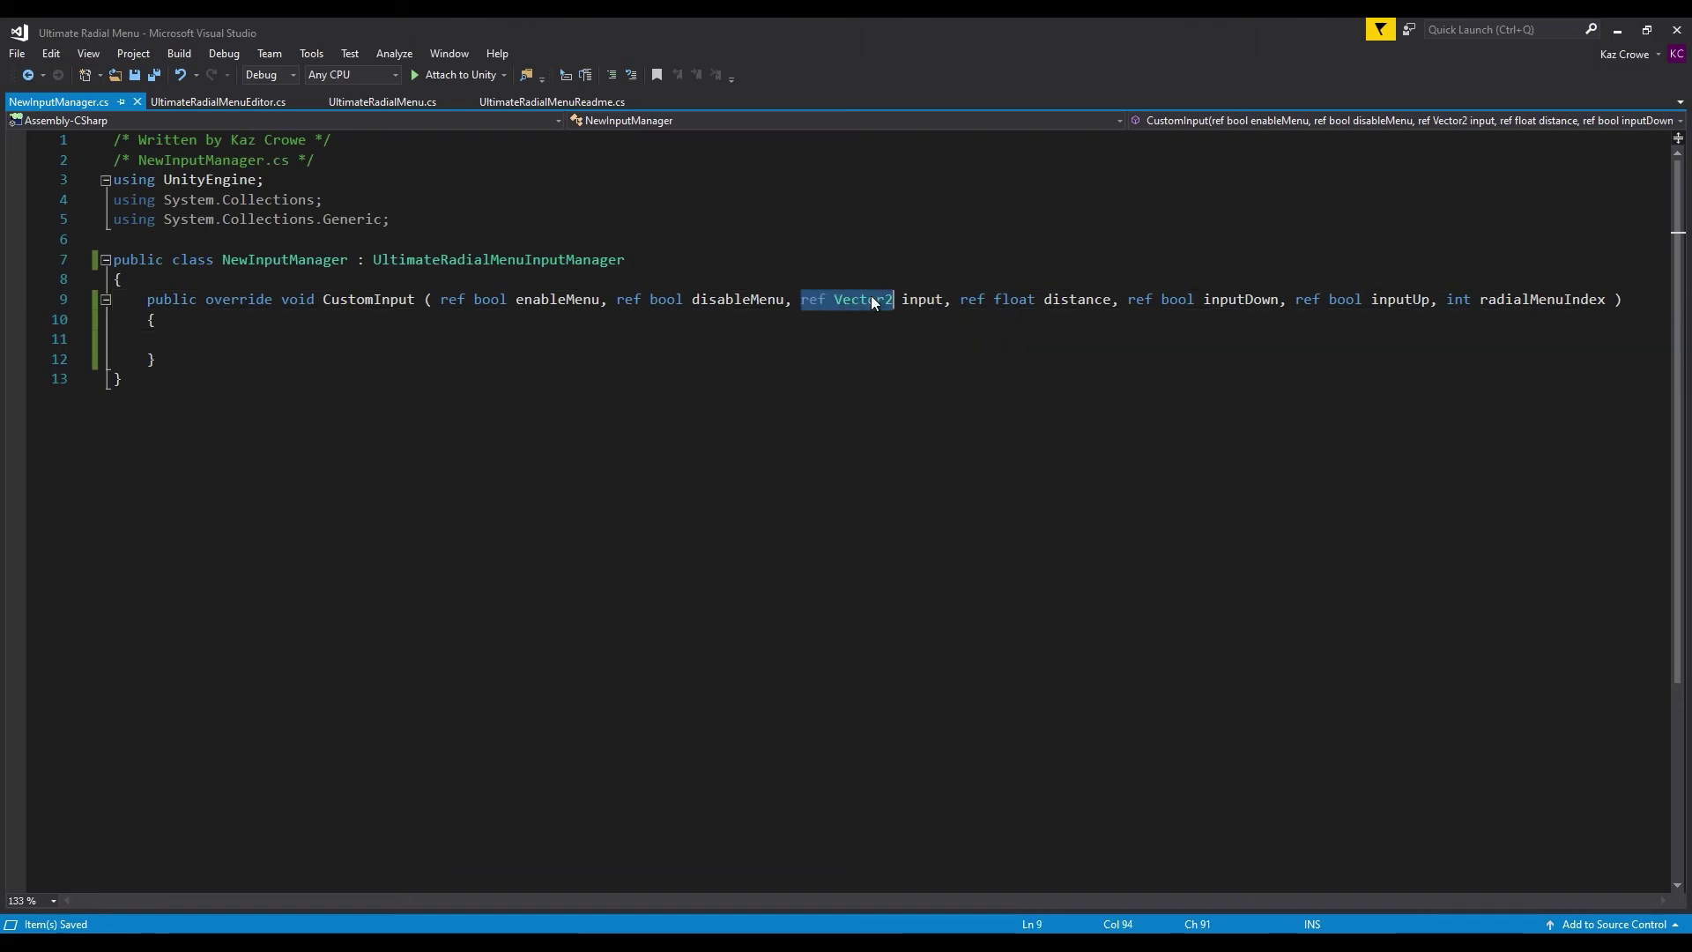
Step: Highlight the input, distance, disableMenu, enableMenu and inputDown parameters, then return to Unity
double_click(922, 299)
left_click(579, 359)
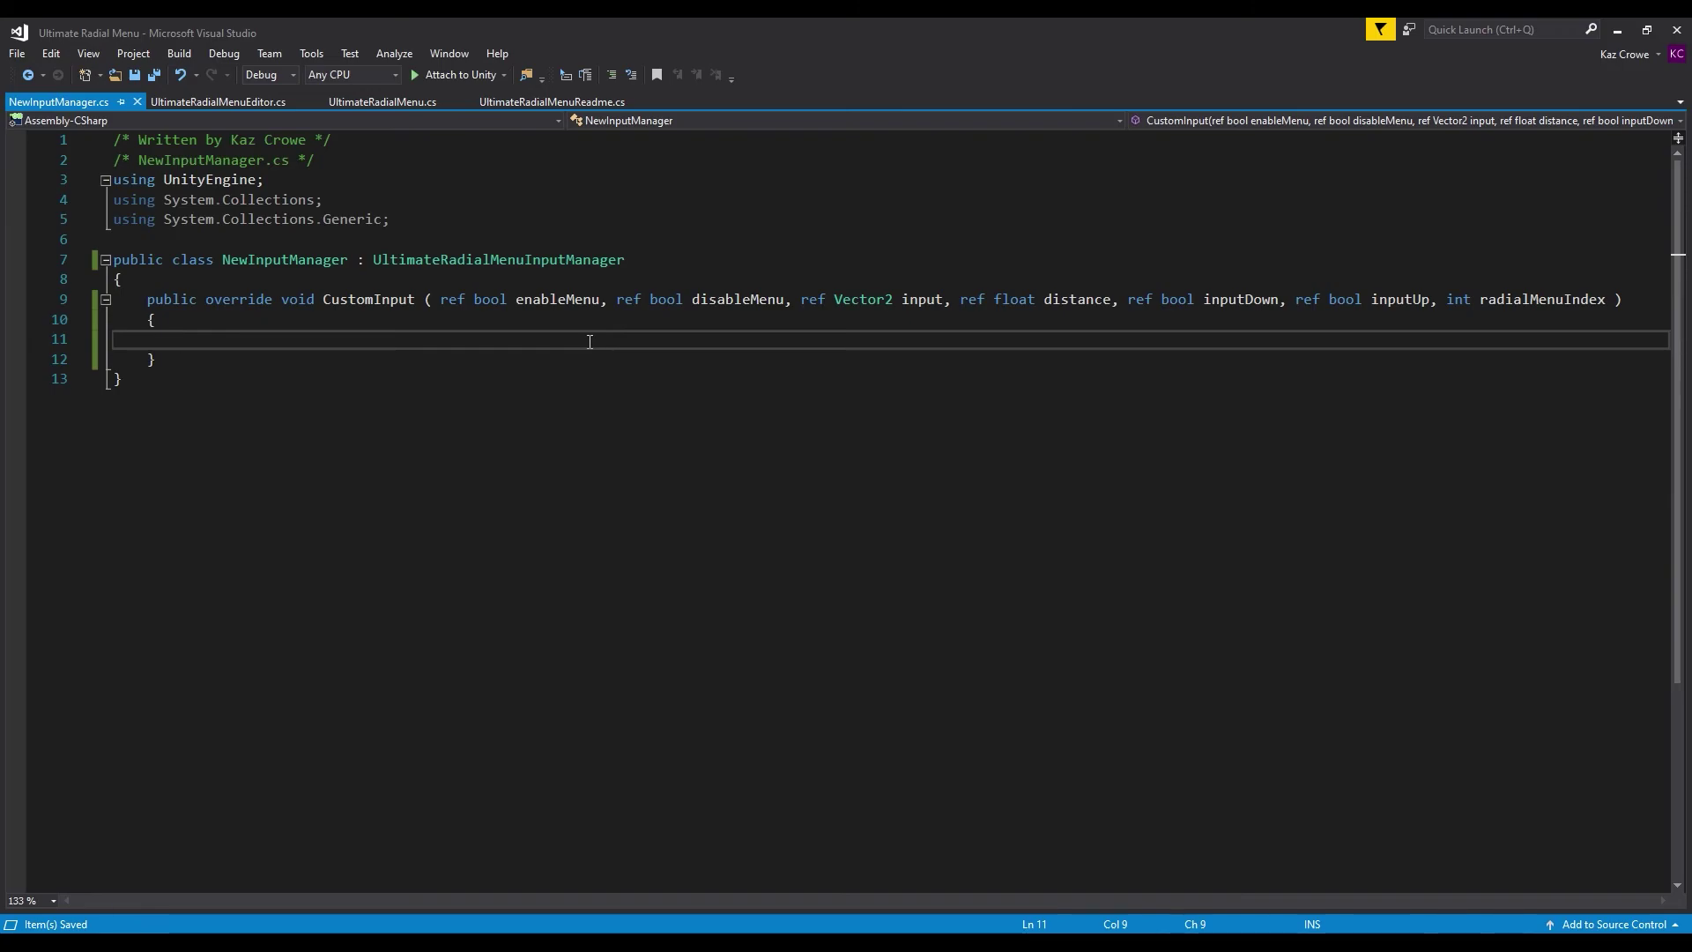
double_click(1078, 300)
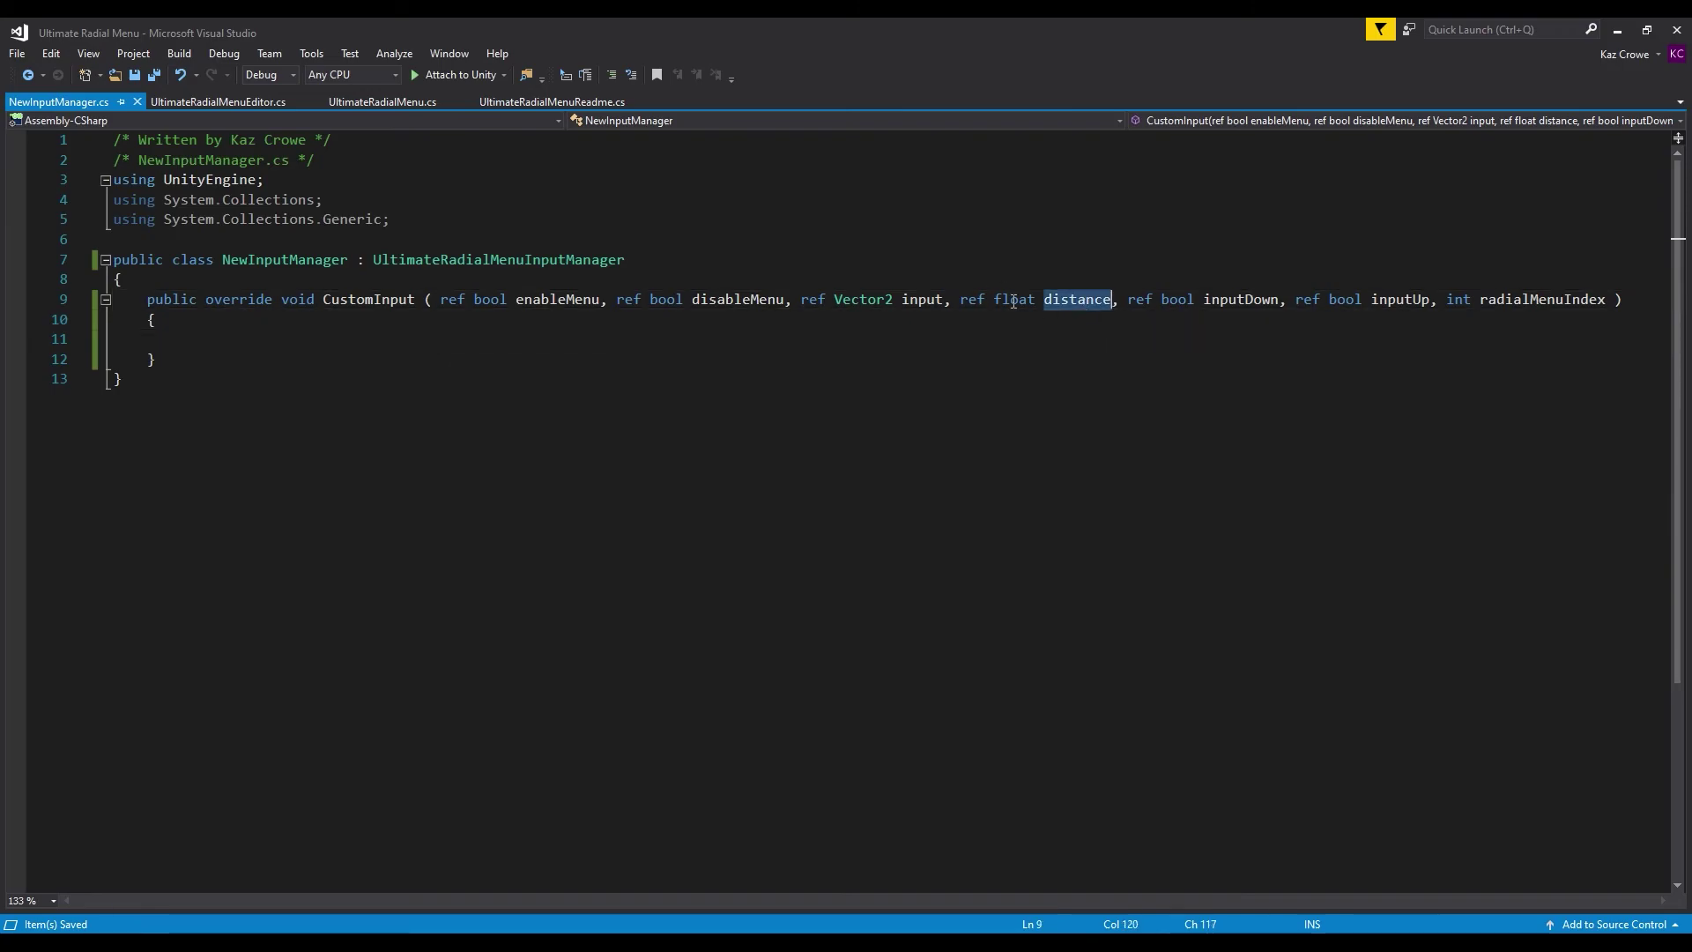
double_click(754, 300)
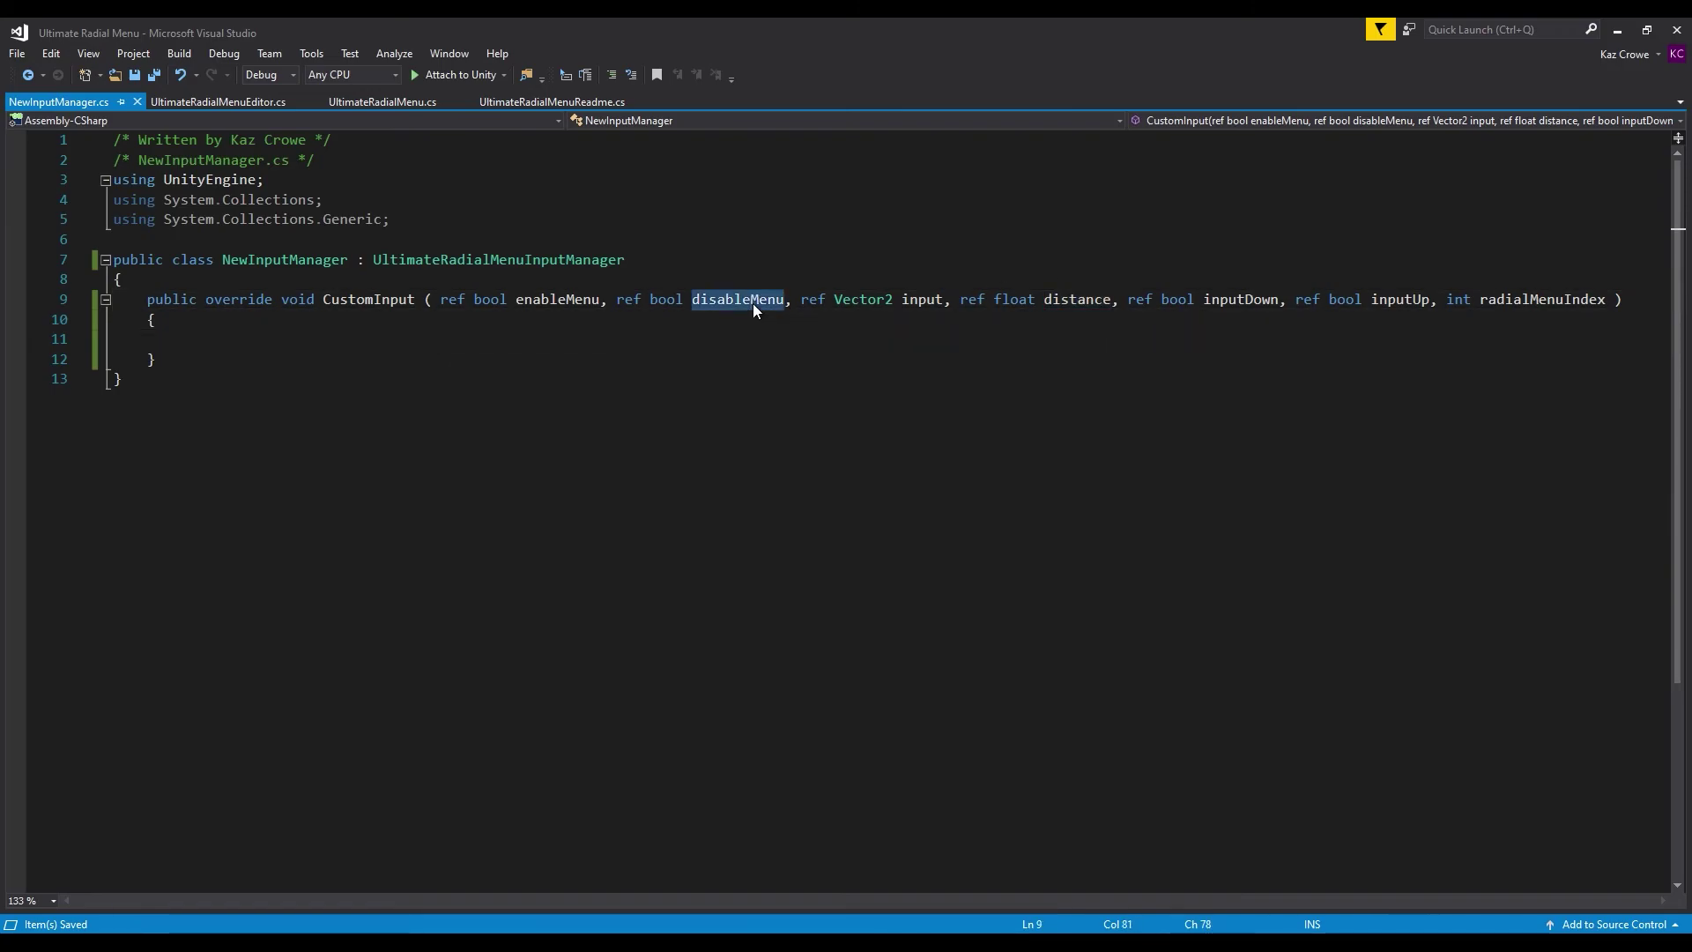
double_click(549, 301)
double_click(1232, 299)
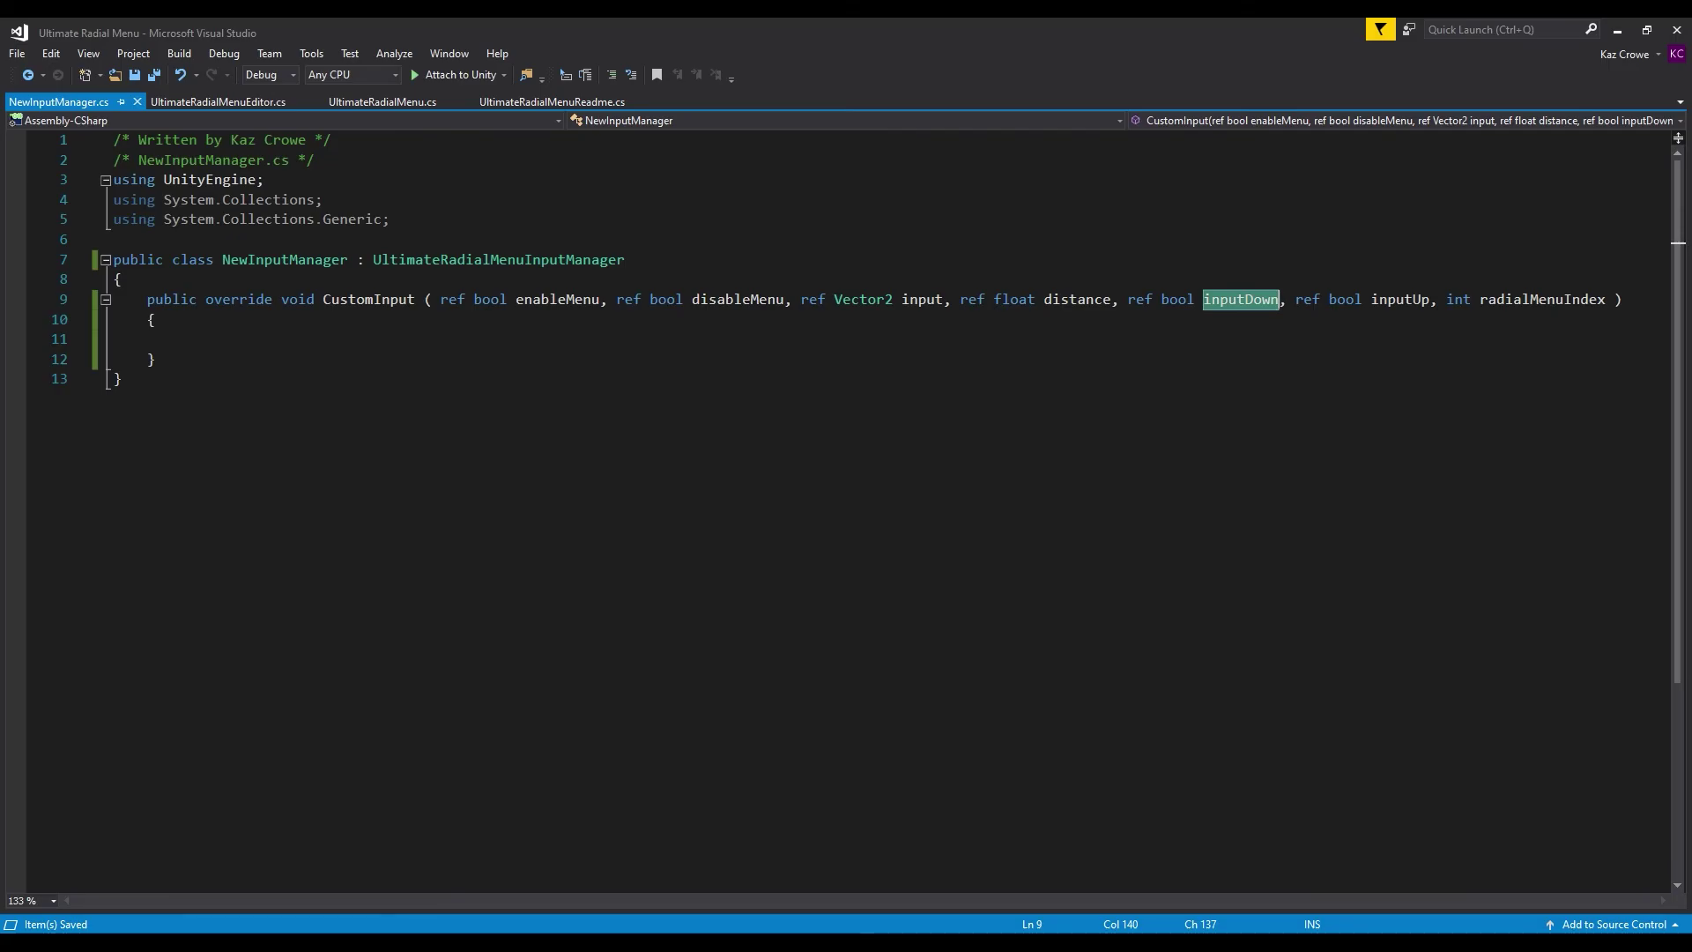
key("alt+Tab")
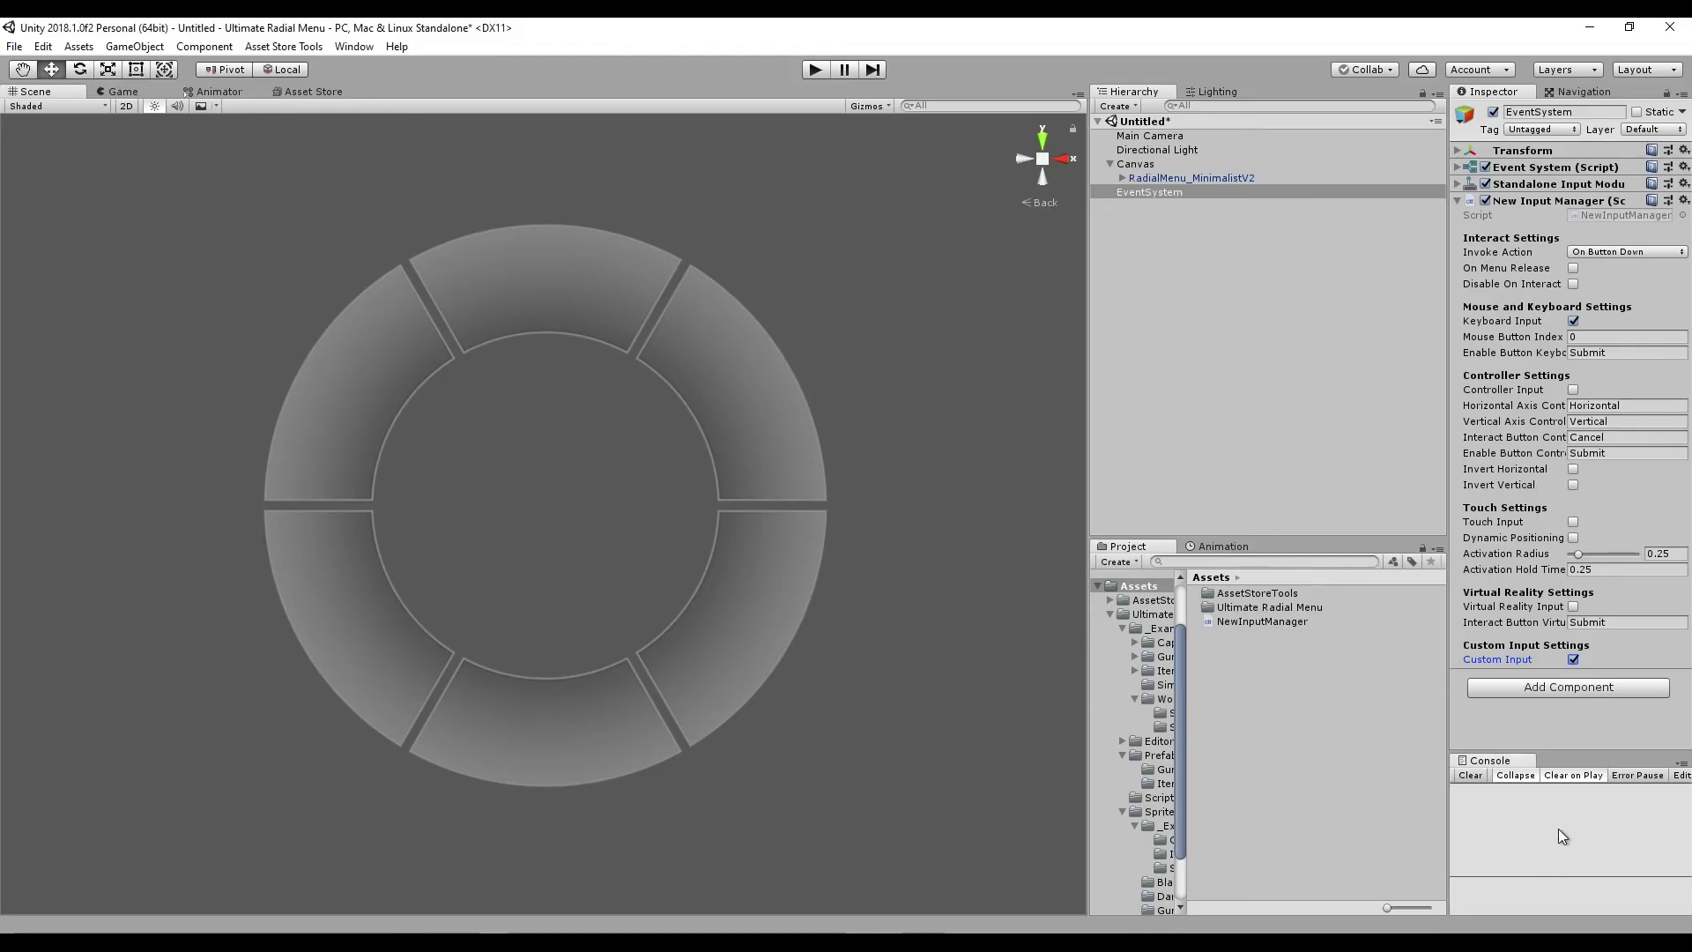